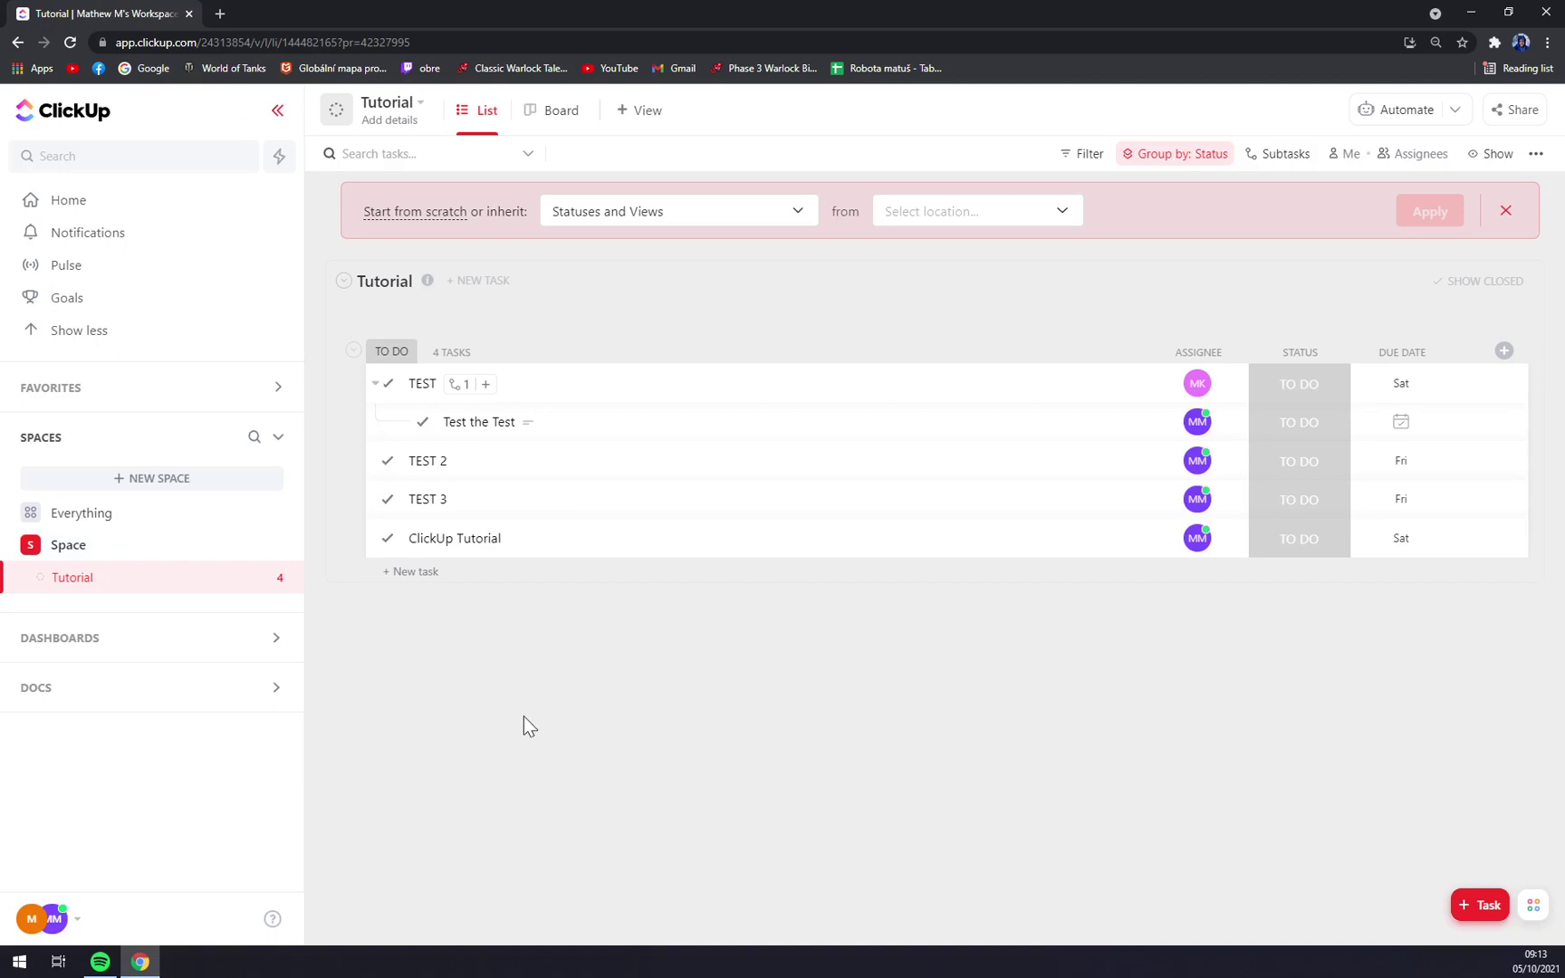
- Start a new space from scratch, skipping templates, and name it 'Workspace TEST'
click(150, 480)
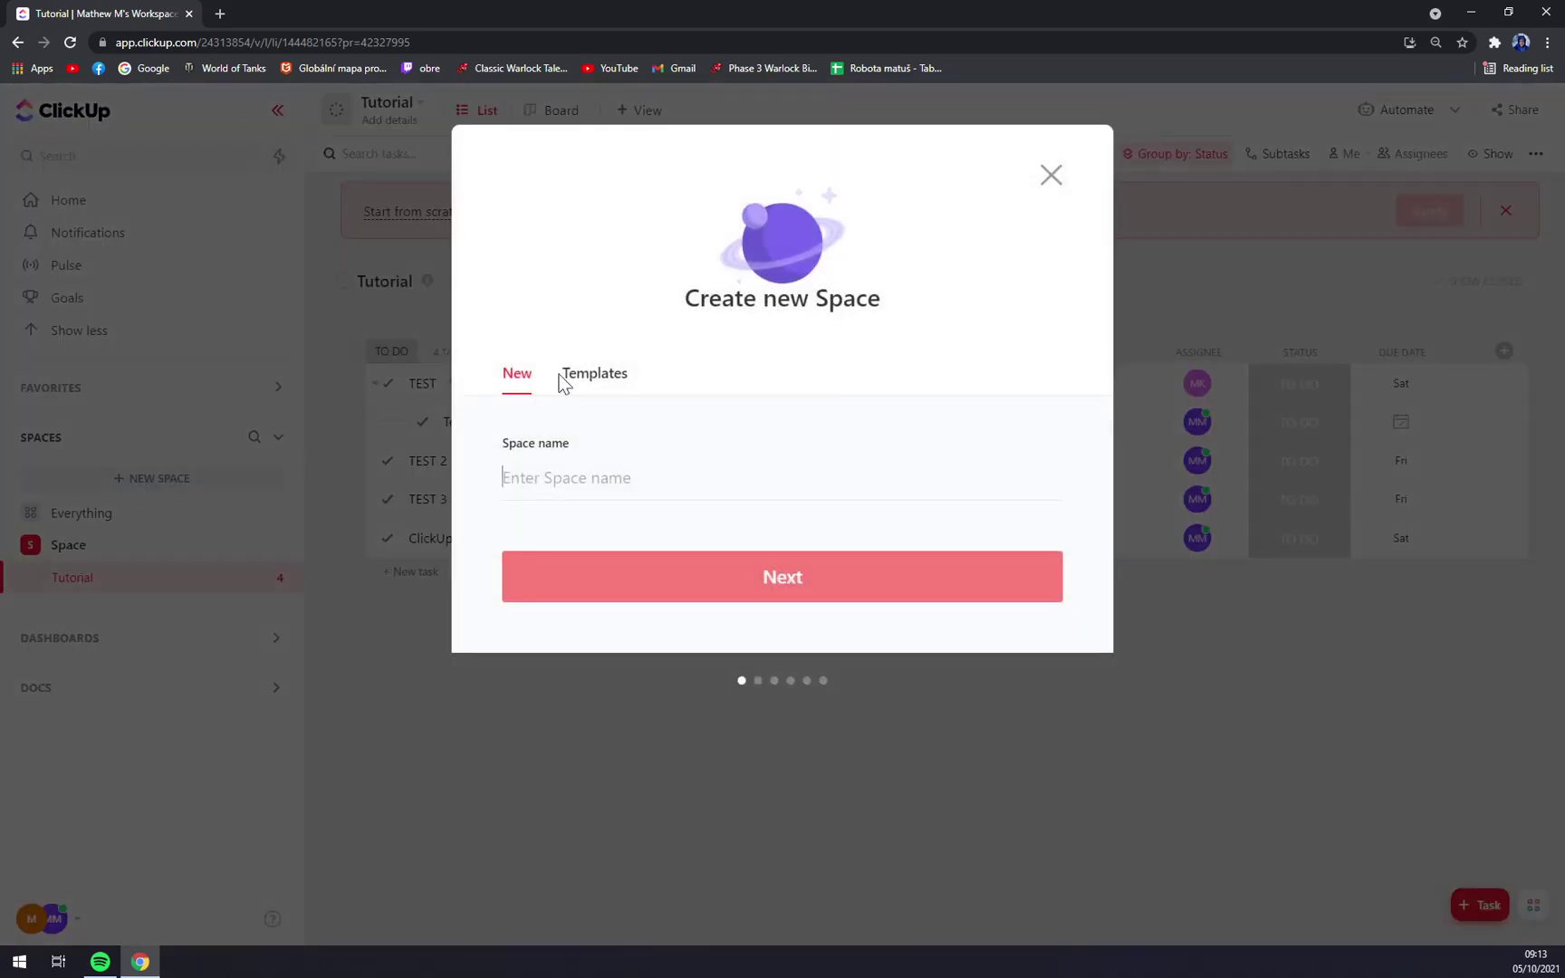
click(605, 378)
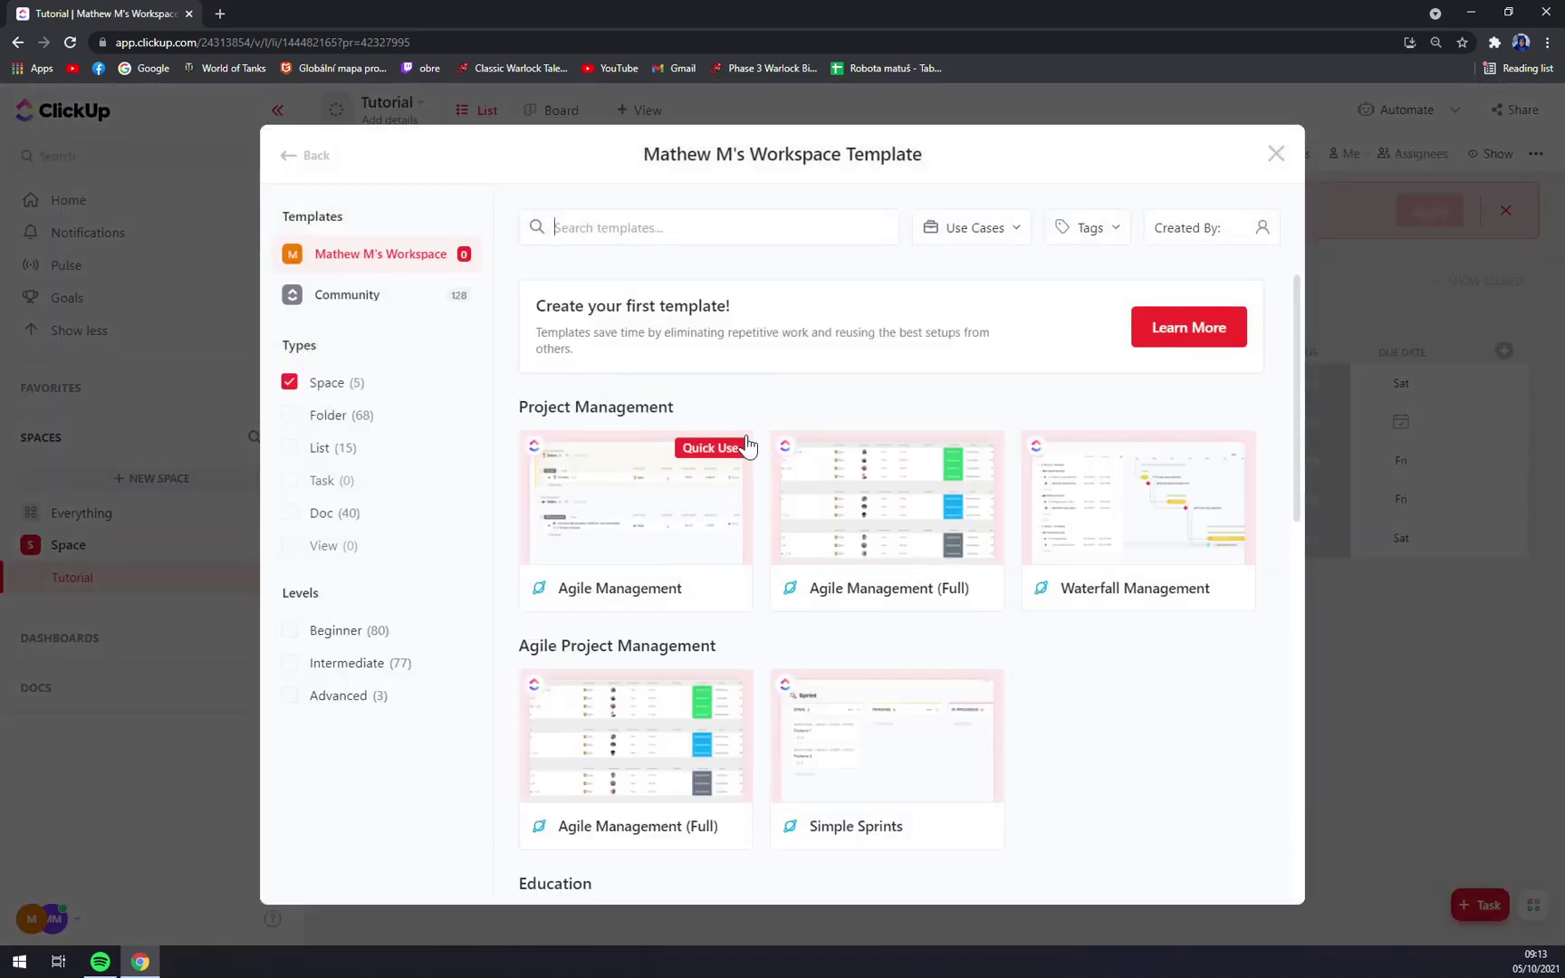
click(292, 163)
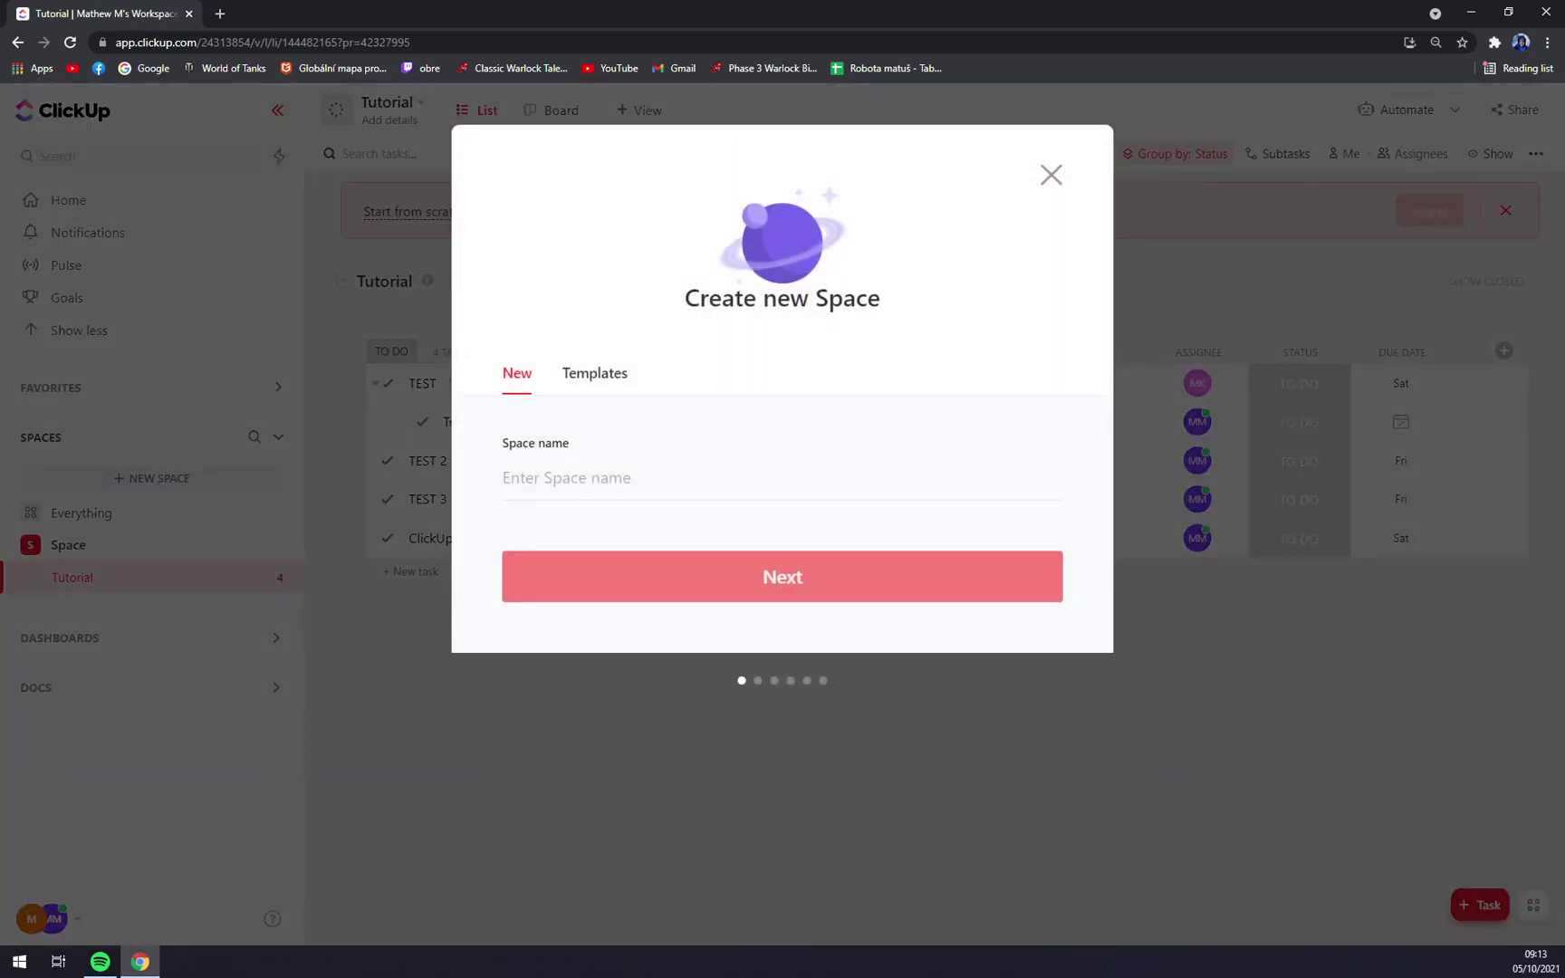
text(Workspace TEST)
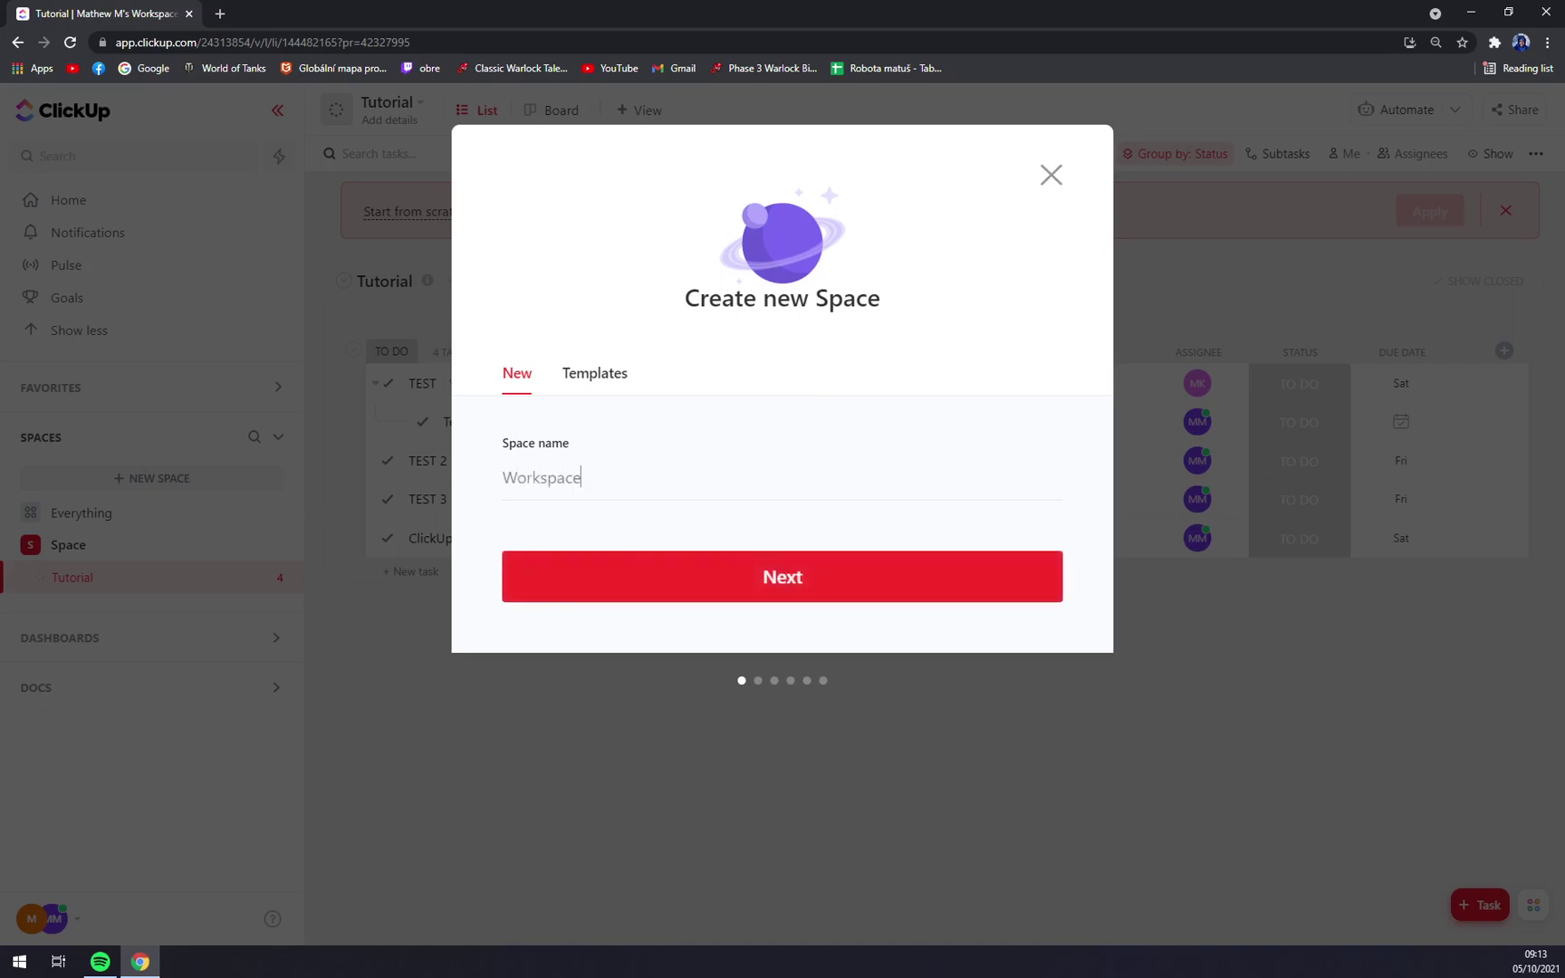
- Try the contact-book and half-moon avatar icons and a custom image upload, then cancel the upload
click(645, 569)
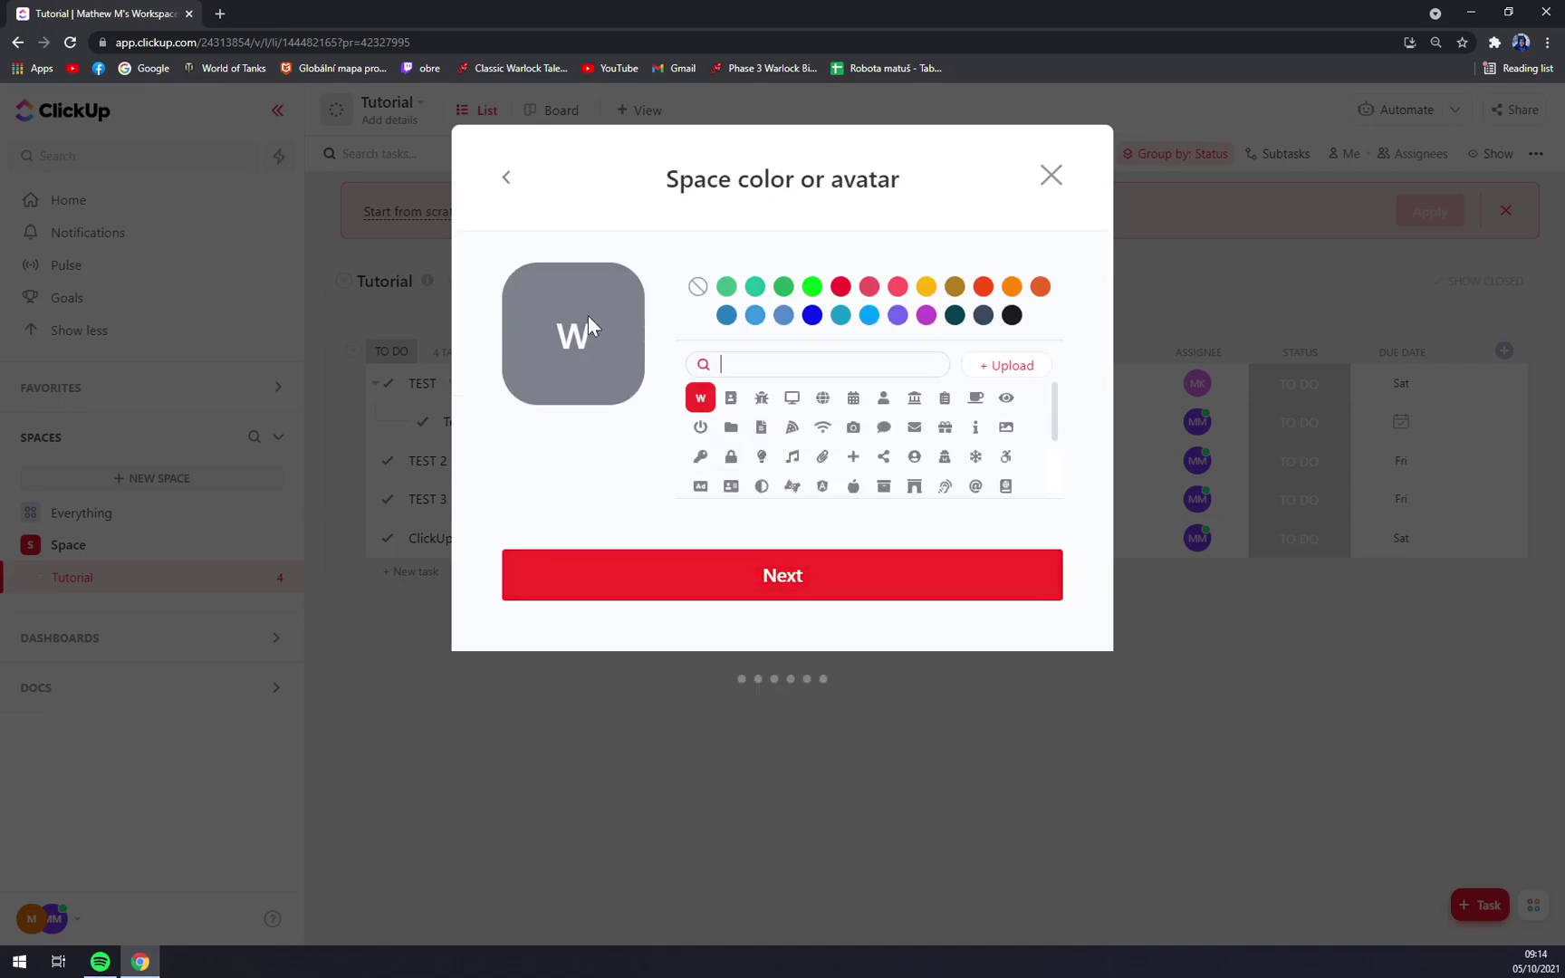
click(731, 398)
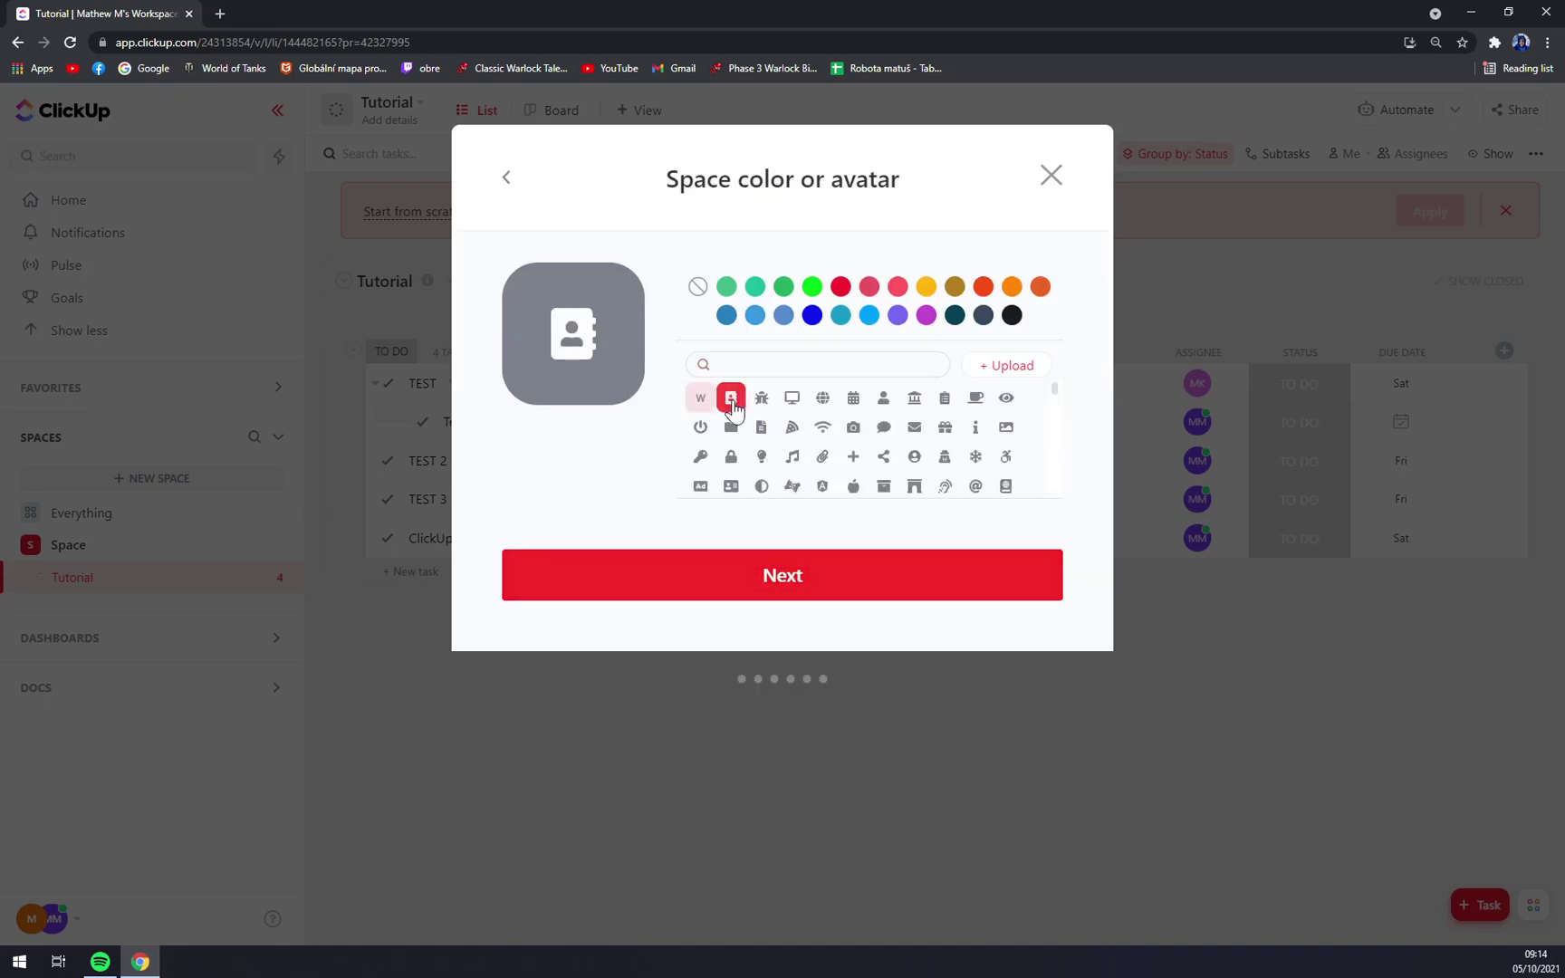
click(762, 487)
scroll(906, 444, down, 3)
scroll(941, 435, up, 1)
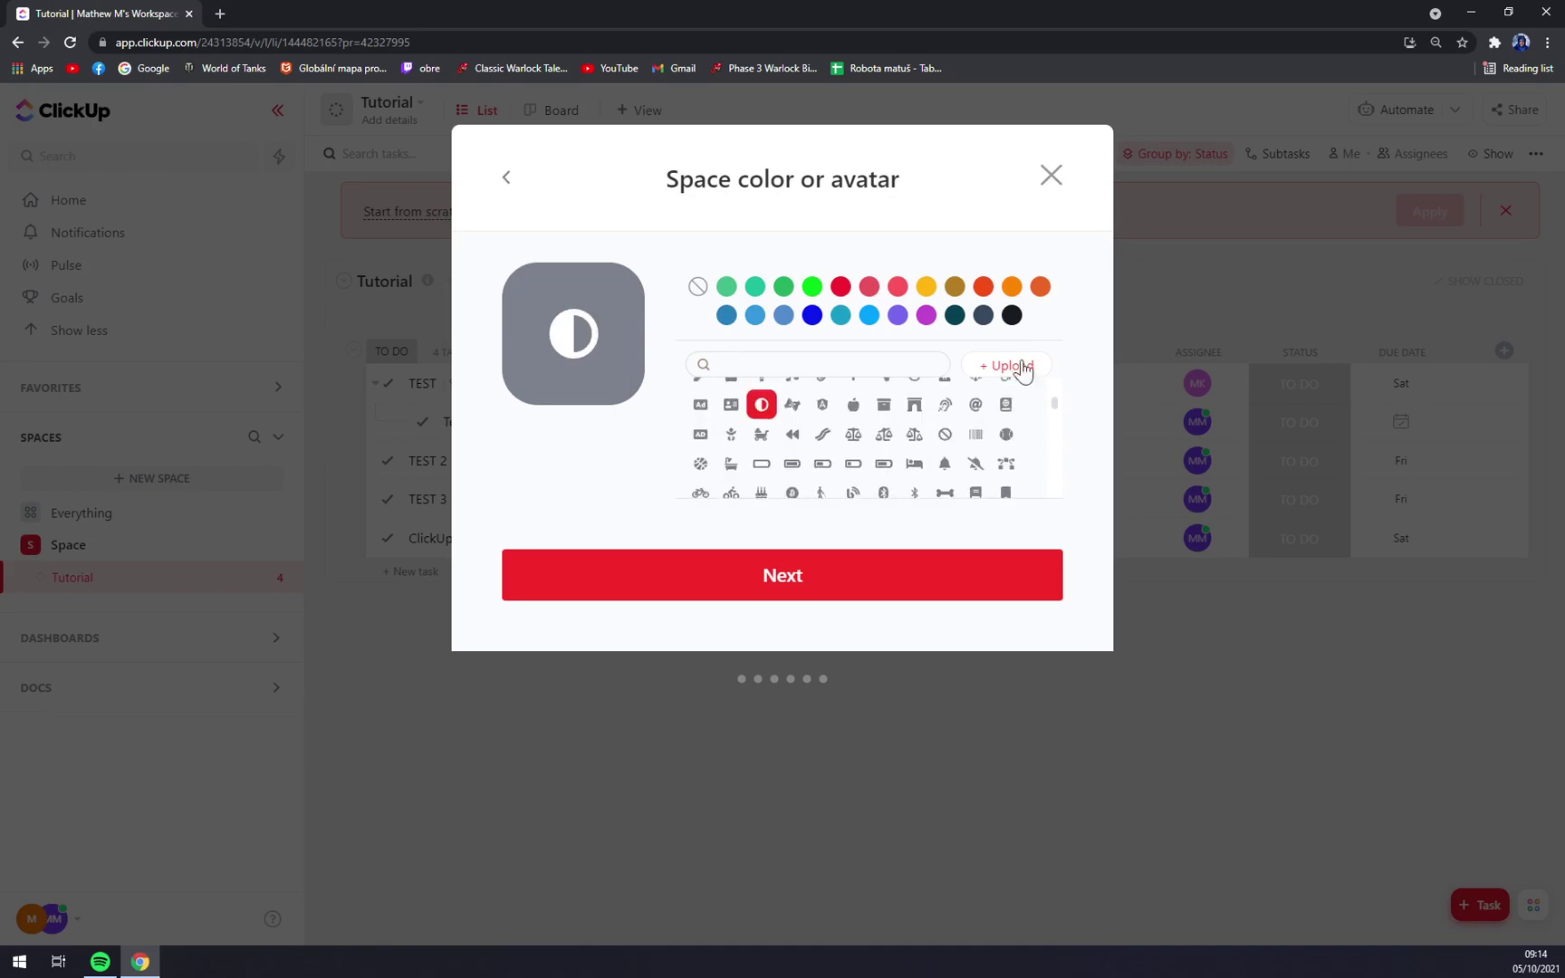
click(1024, 365)
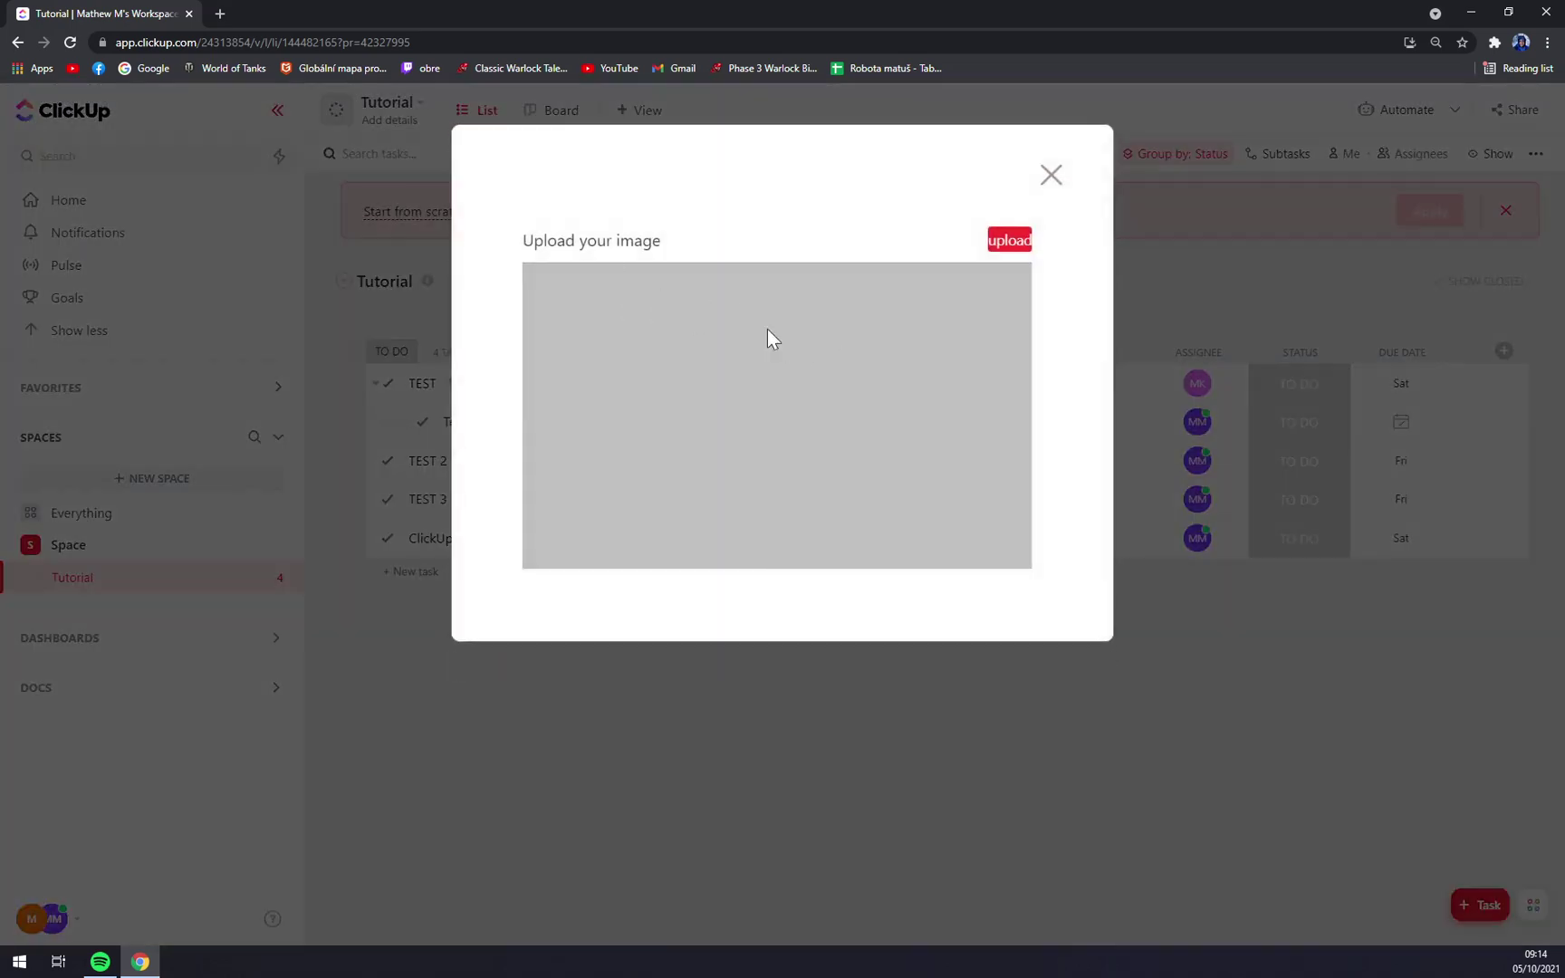
click(1047, 178)
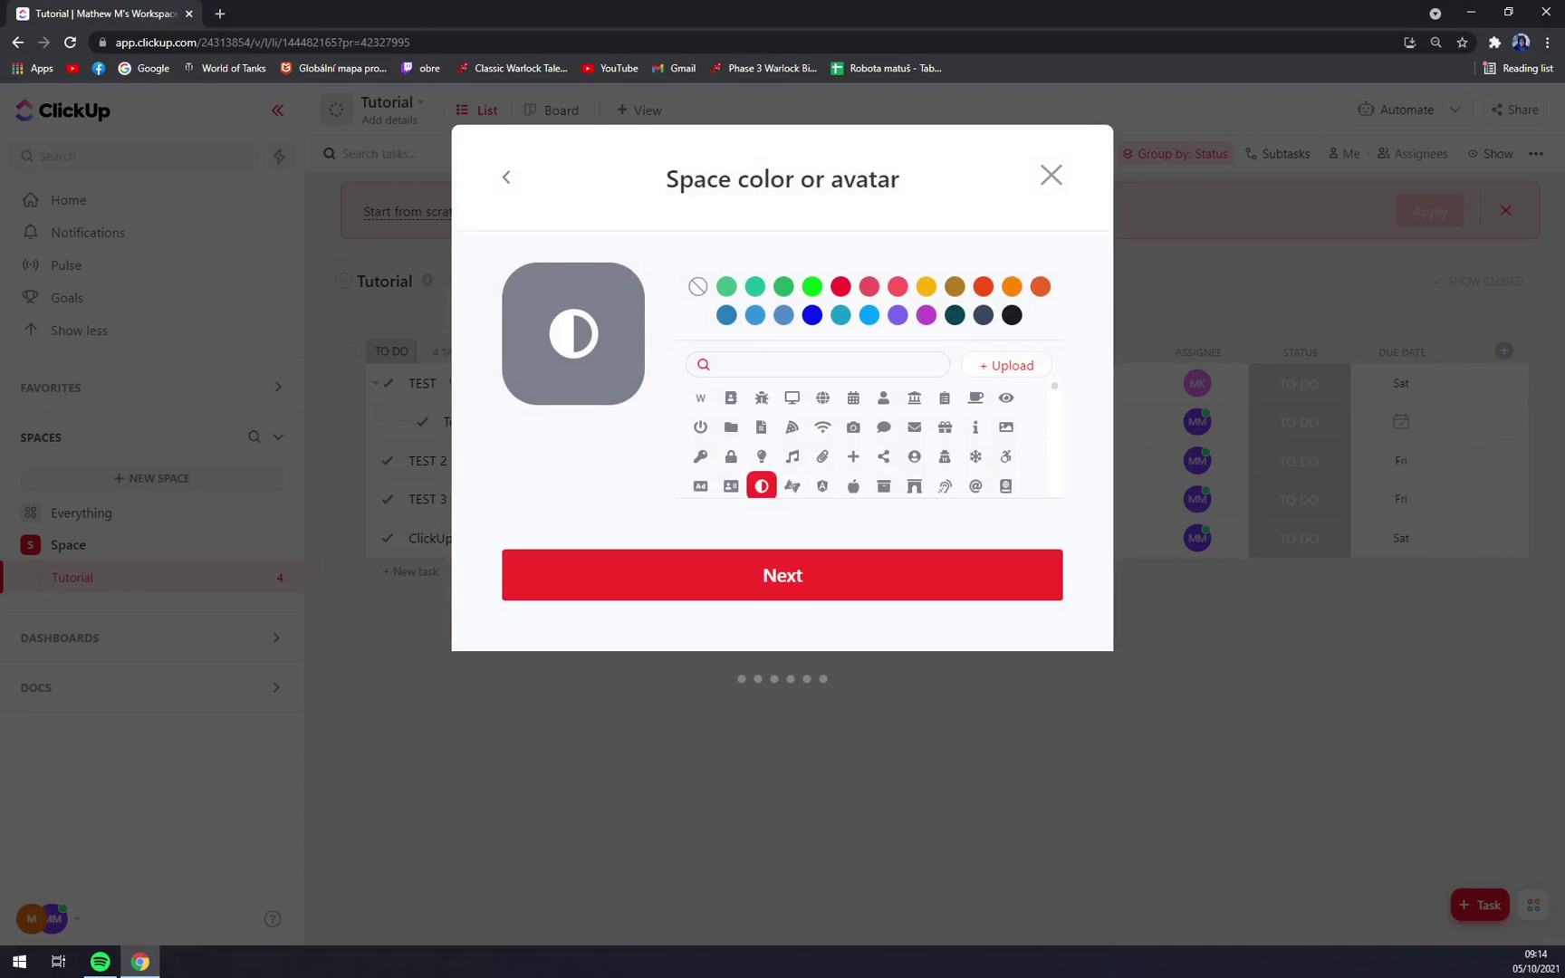
- Give Workspace TEST a red chili-pepper avatar instead of green
click(726, 286)
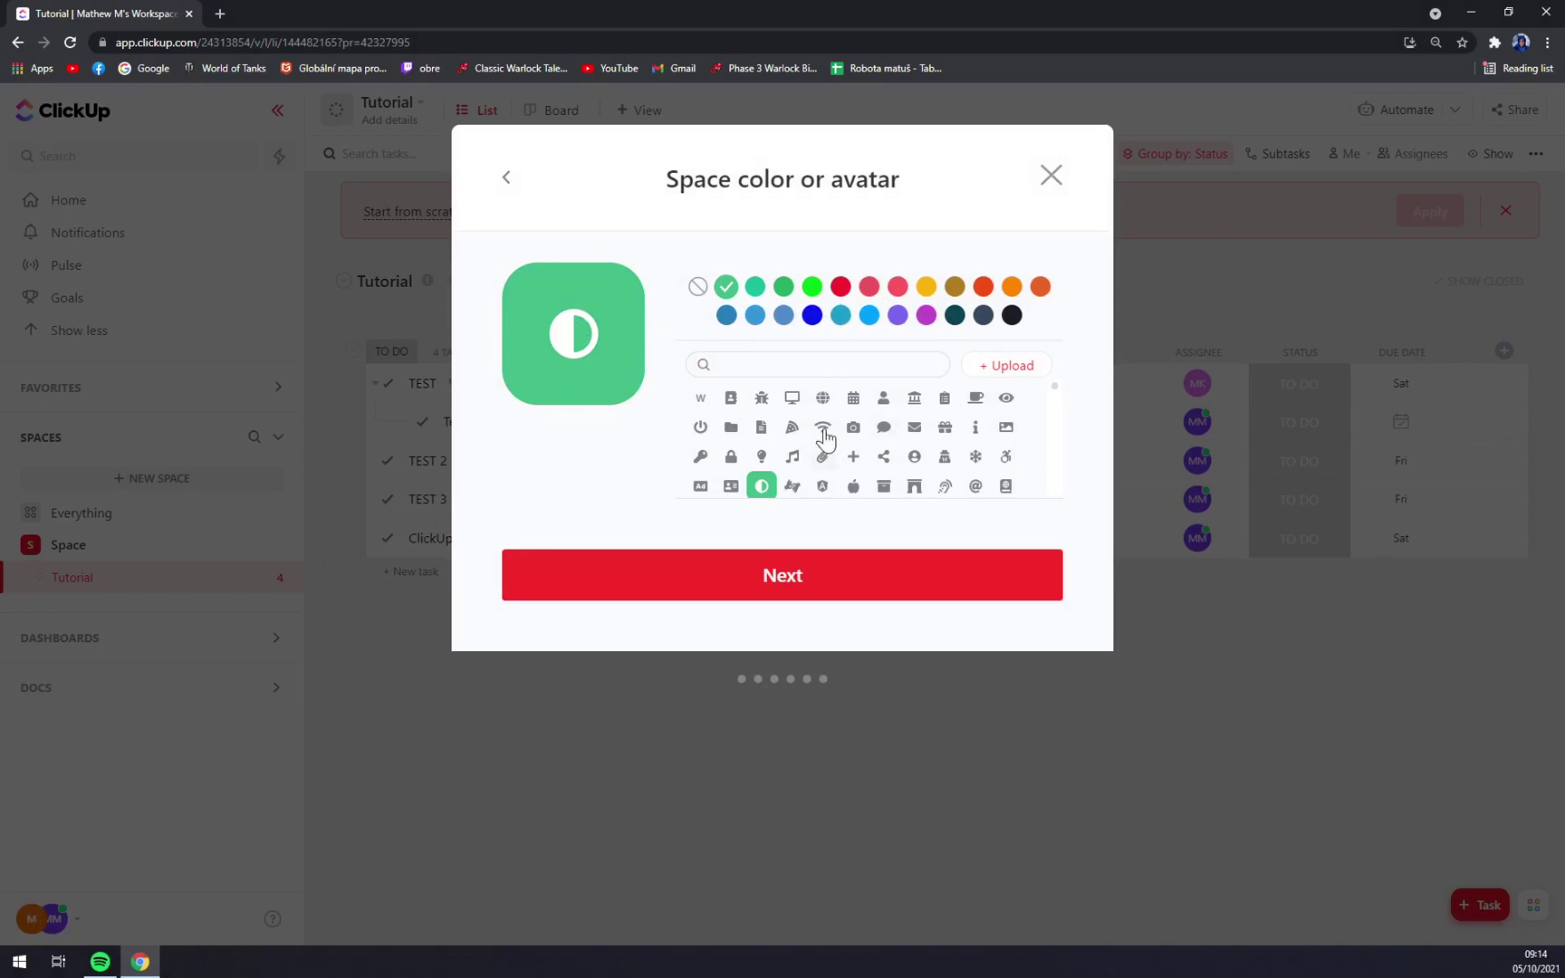
scroll(910, 452, down, 3)
scroll(922, 450, down, 5)
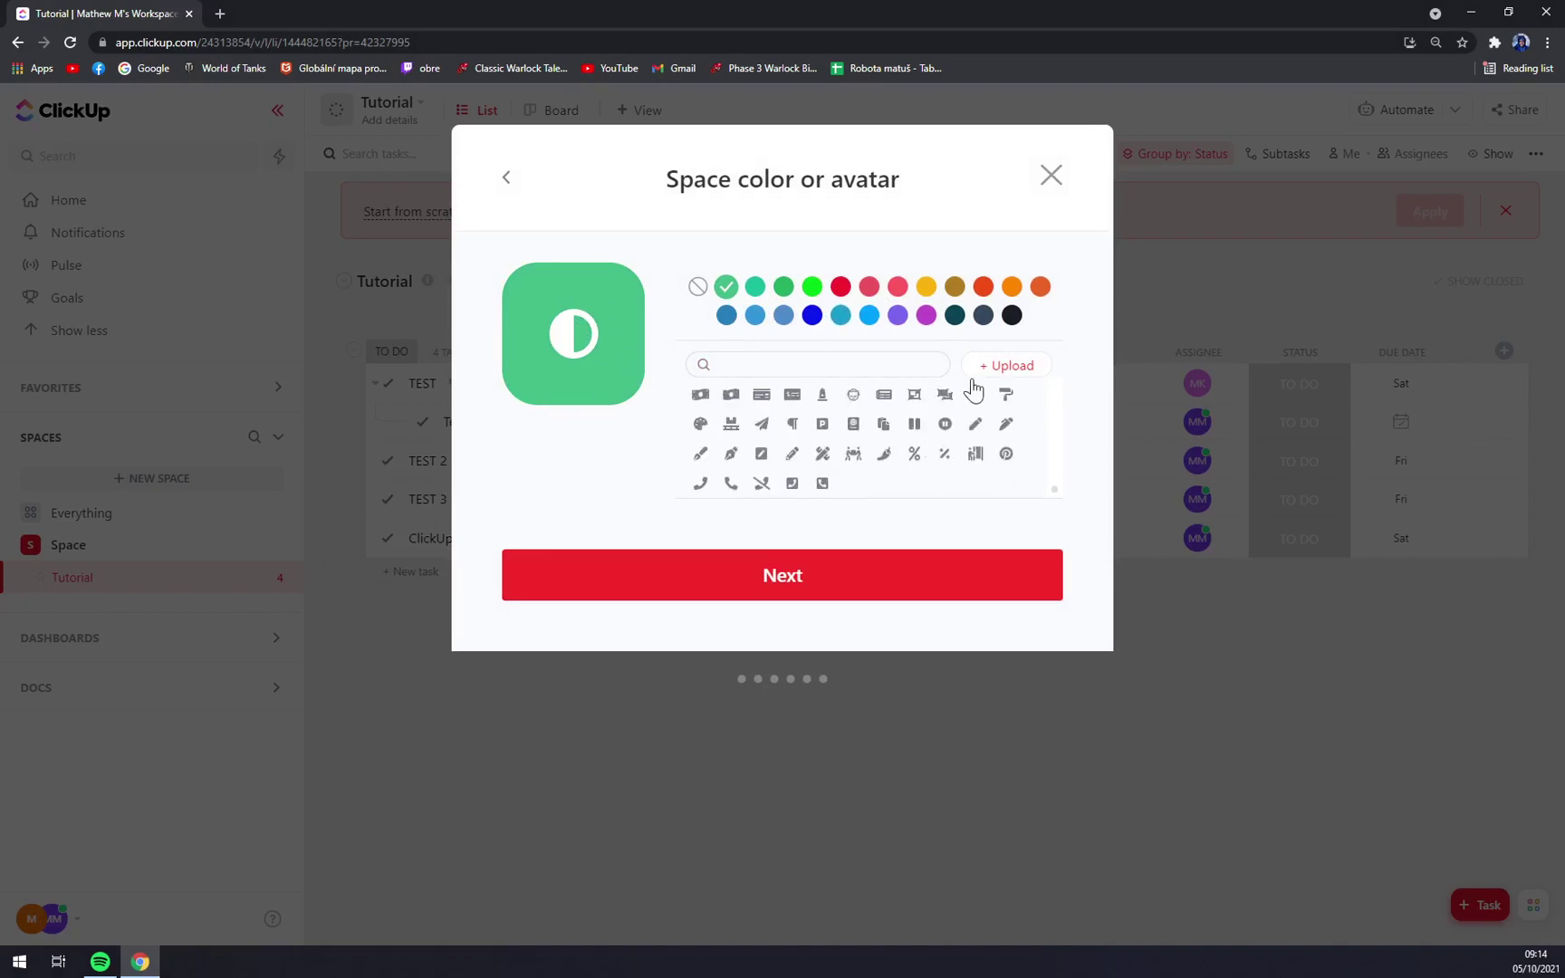
click(884, 453)
click(840, 286)
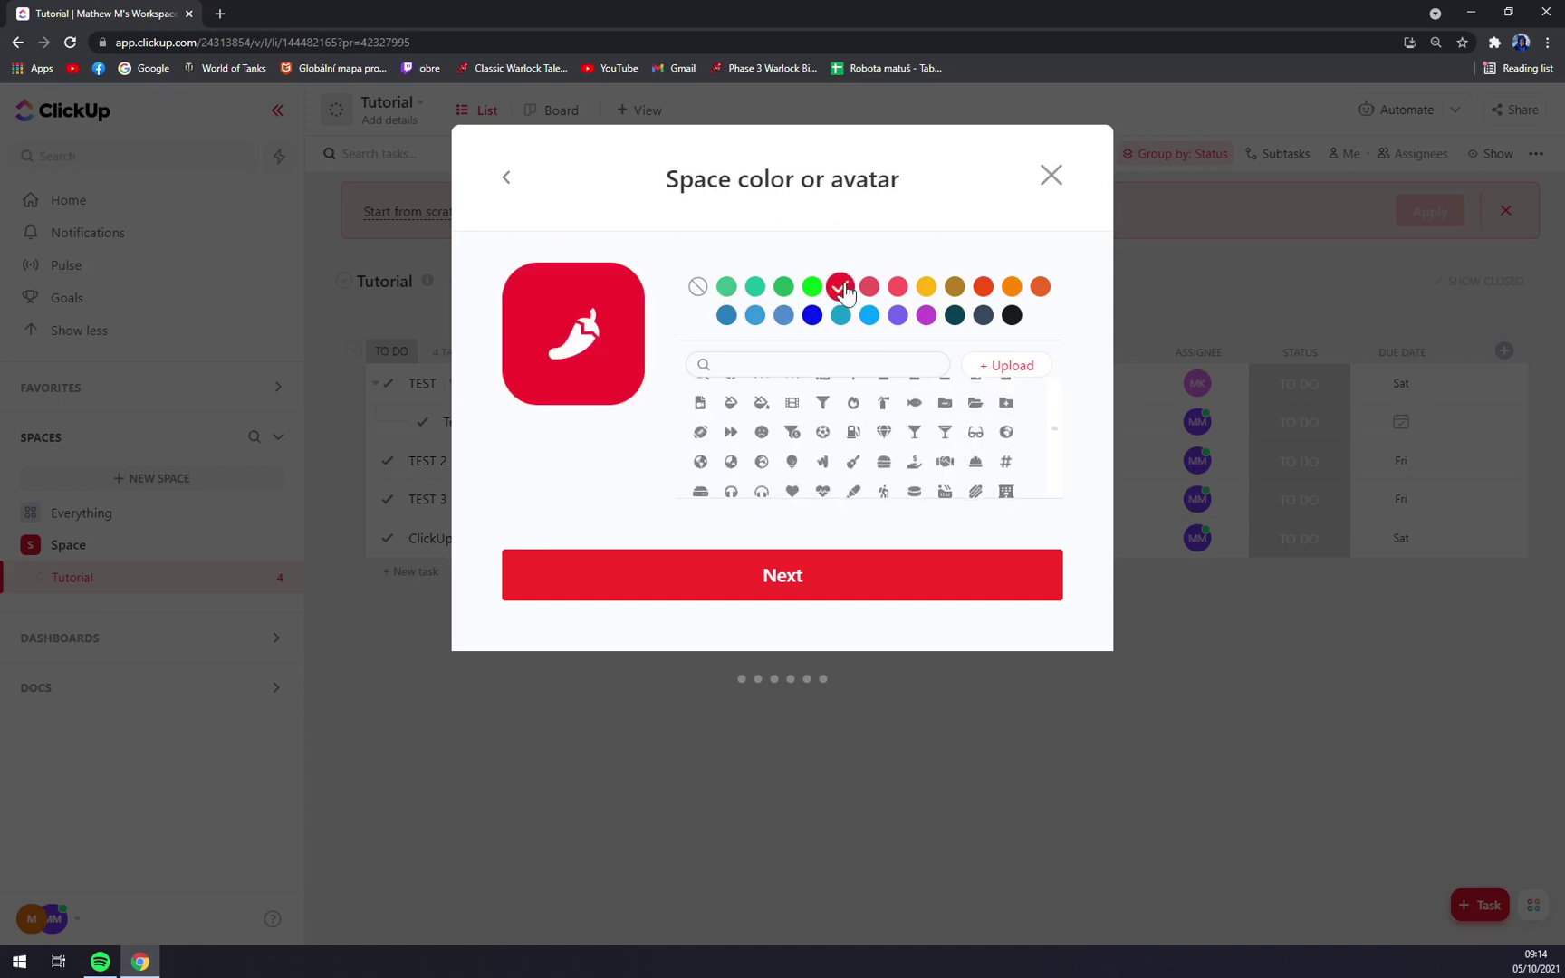
click(765, 579)
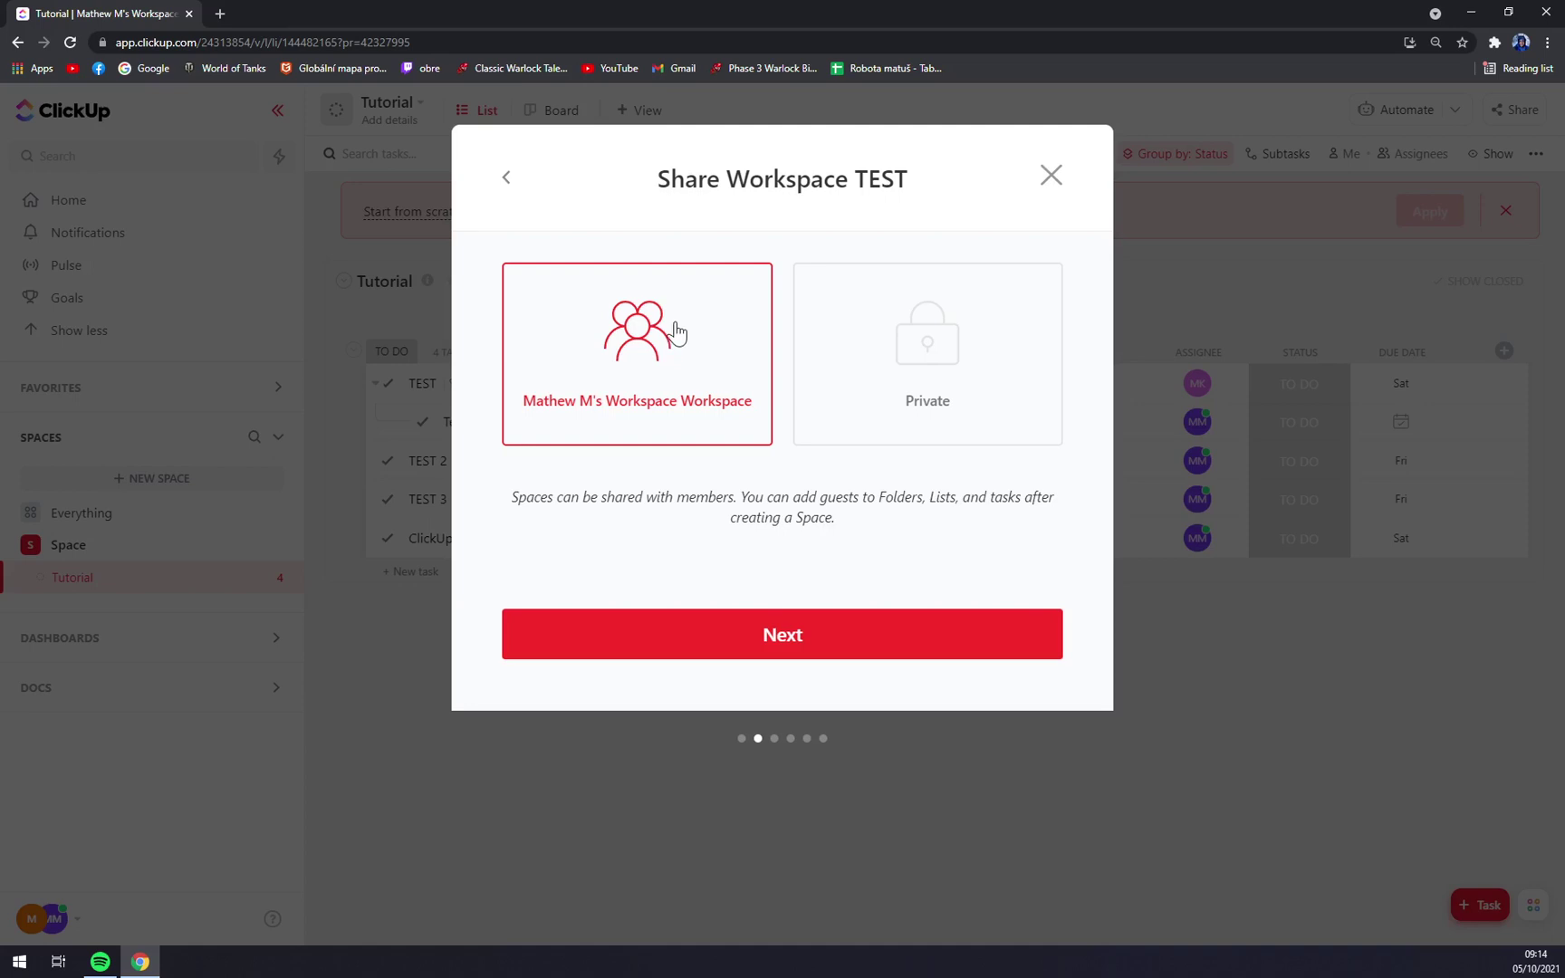
- Share the space with all workspace members rather than keeping it private
click(916, 344)
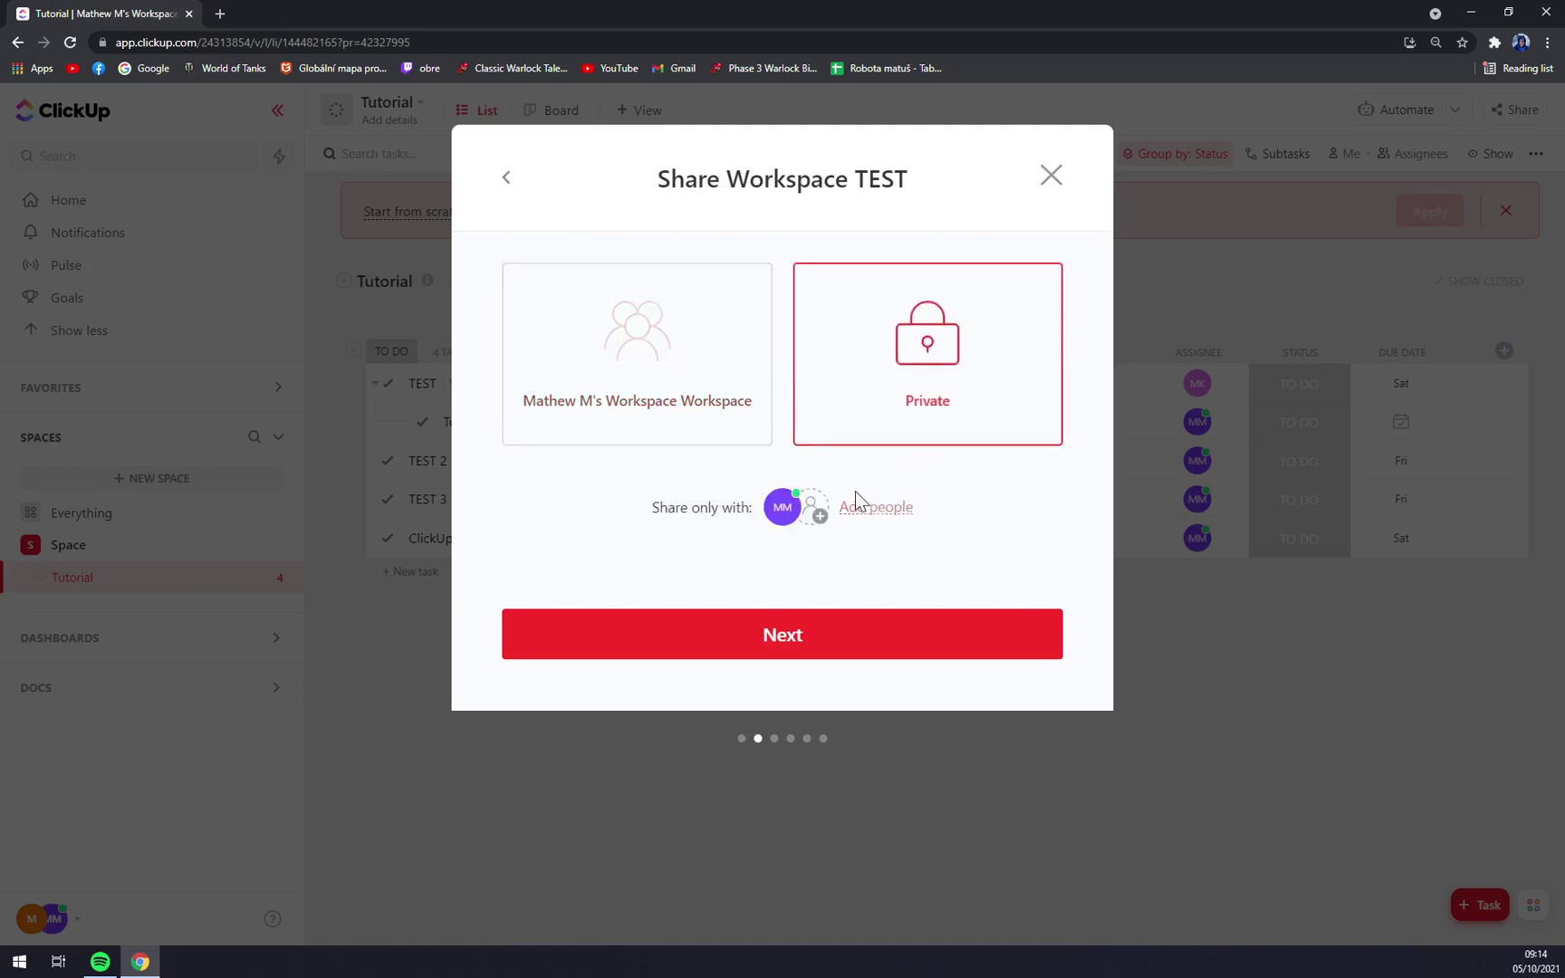
click(641, 301)
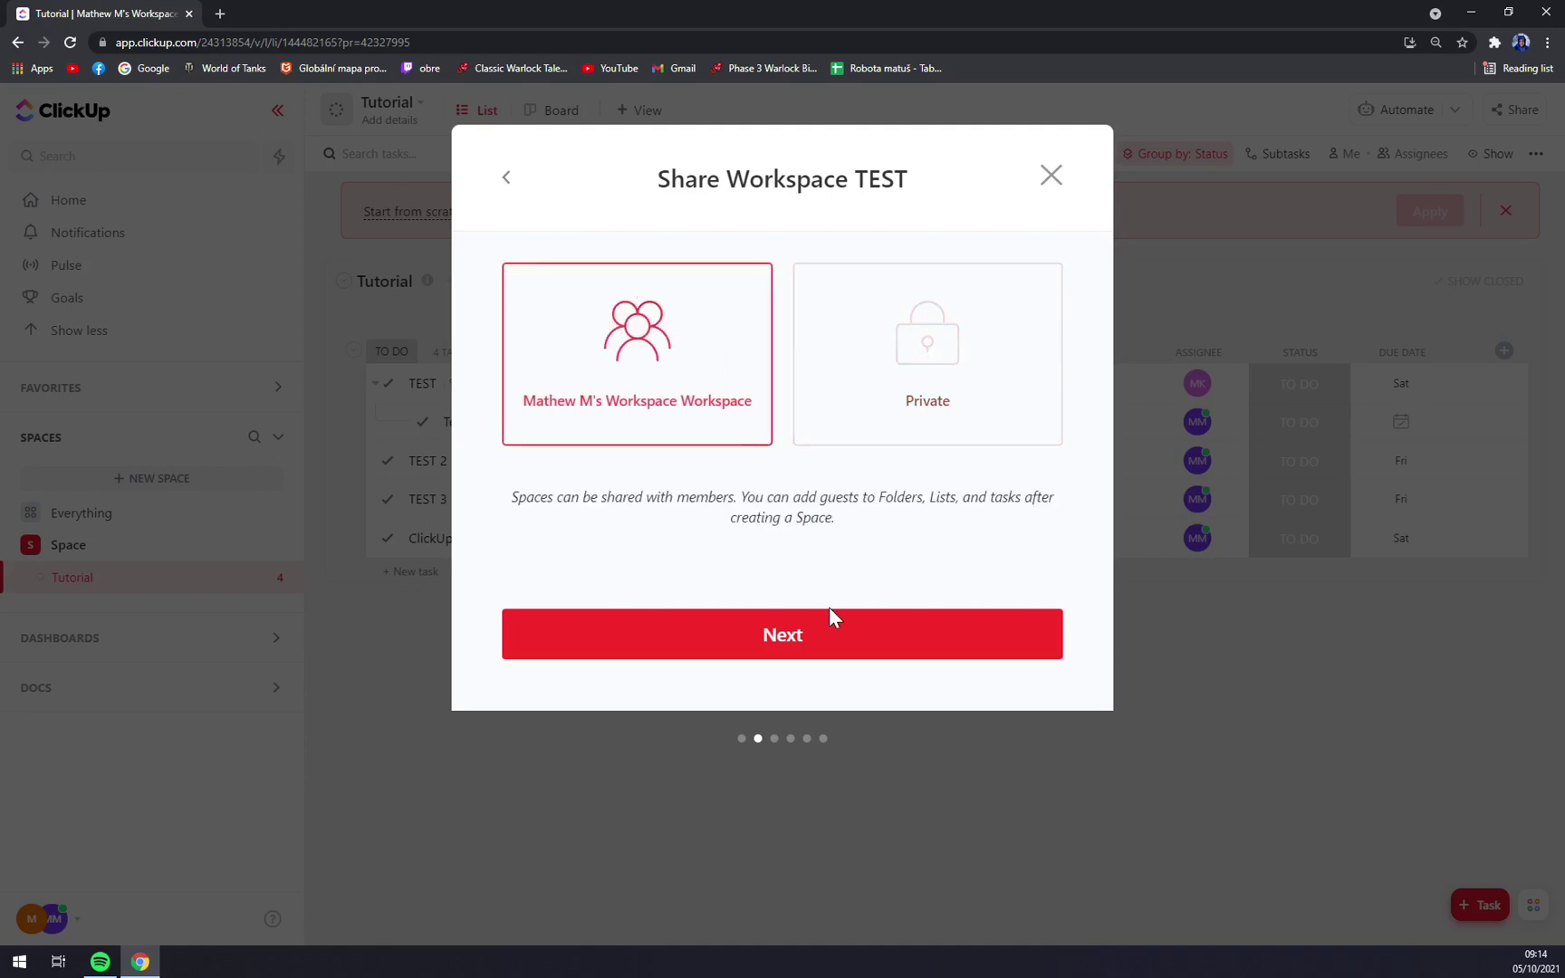
click(776, 638)
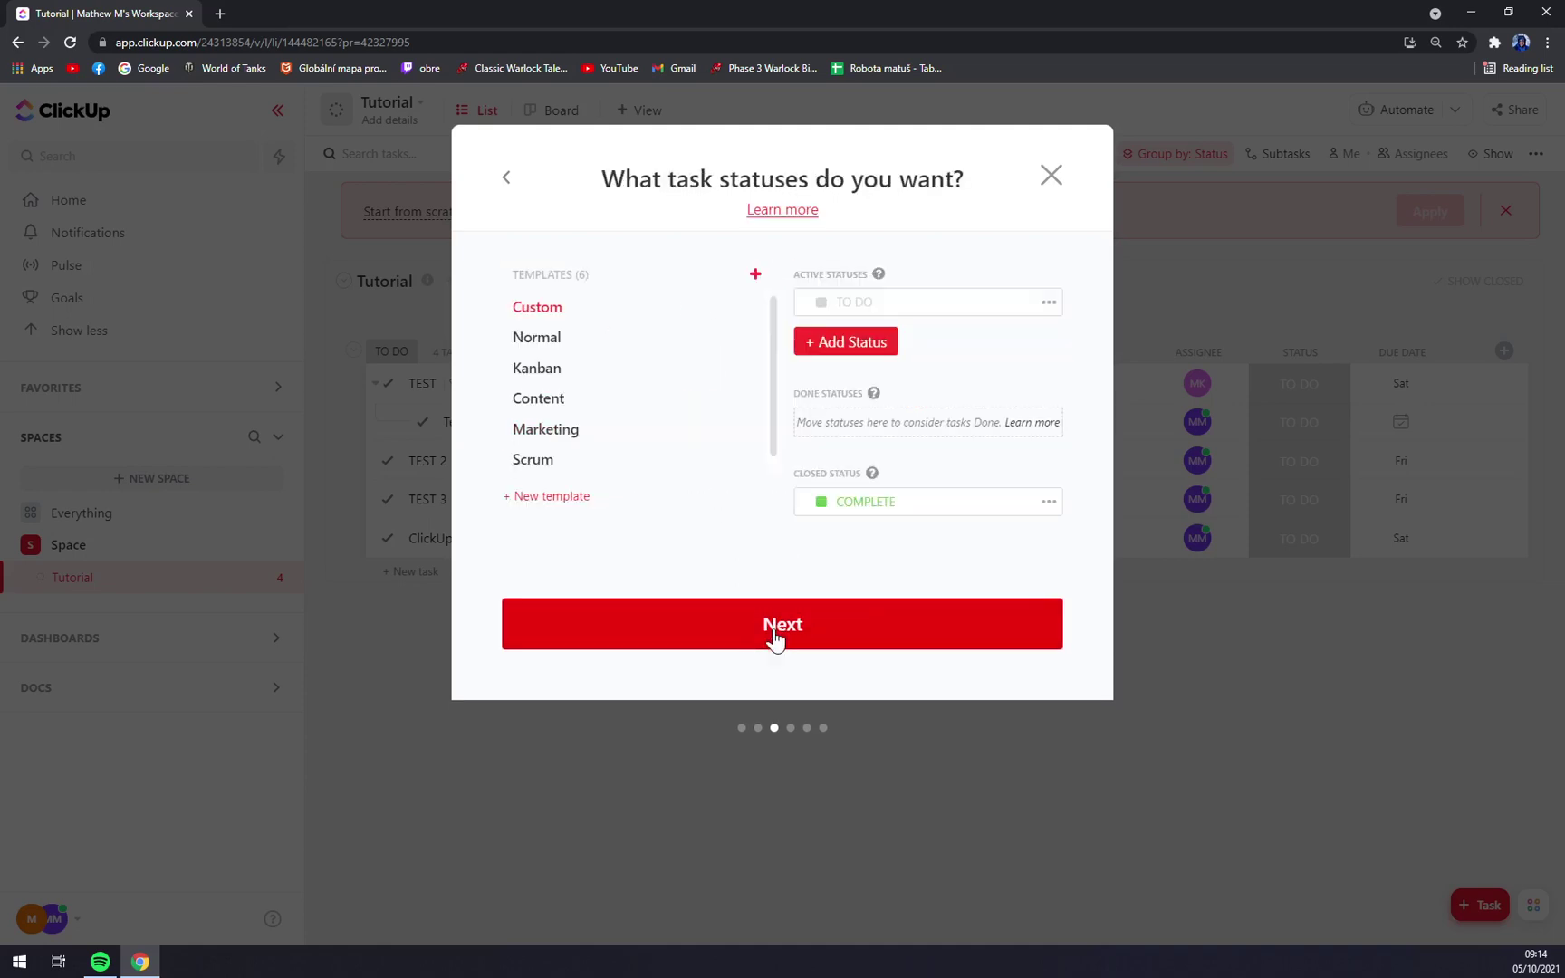
- Compare the Normal, Kanban, Content, Marketing and Scrum status templates, keeping Custom
click(550, 339)
click(580, 370)
click(566, 401)
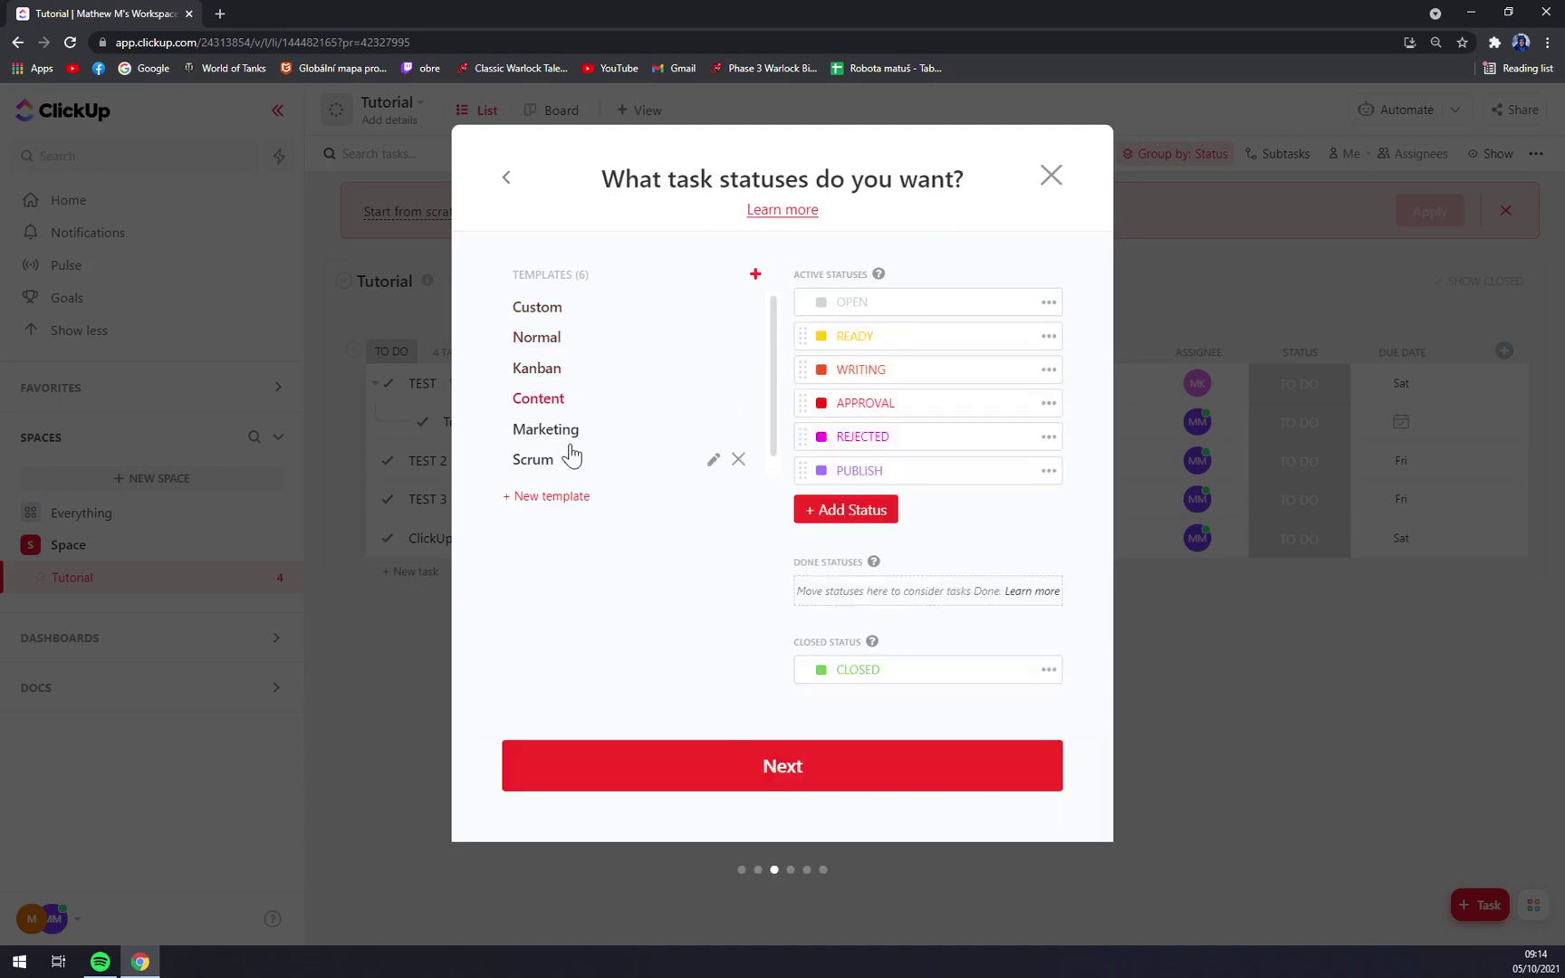
click(549, 431)
click(539, 459)
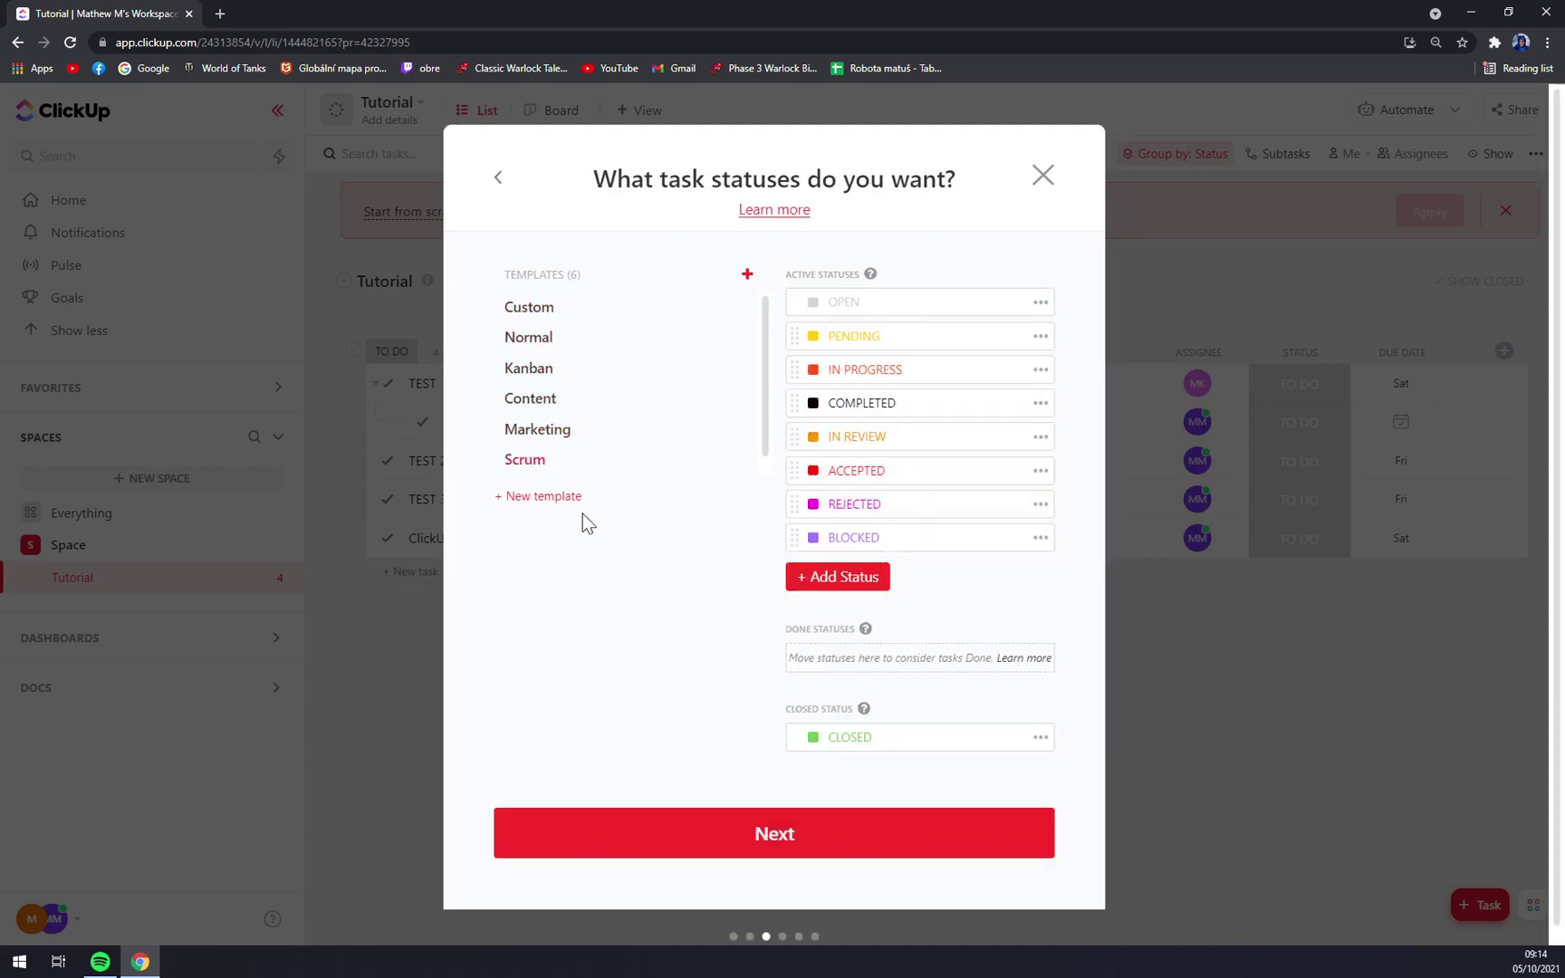
click(543, 312)
click(546, 340)
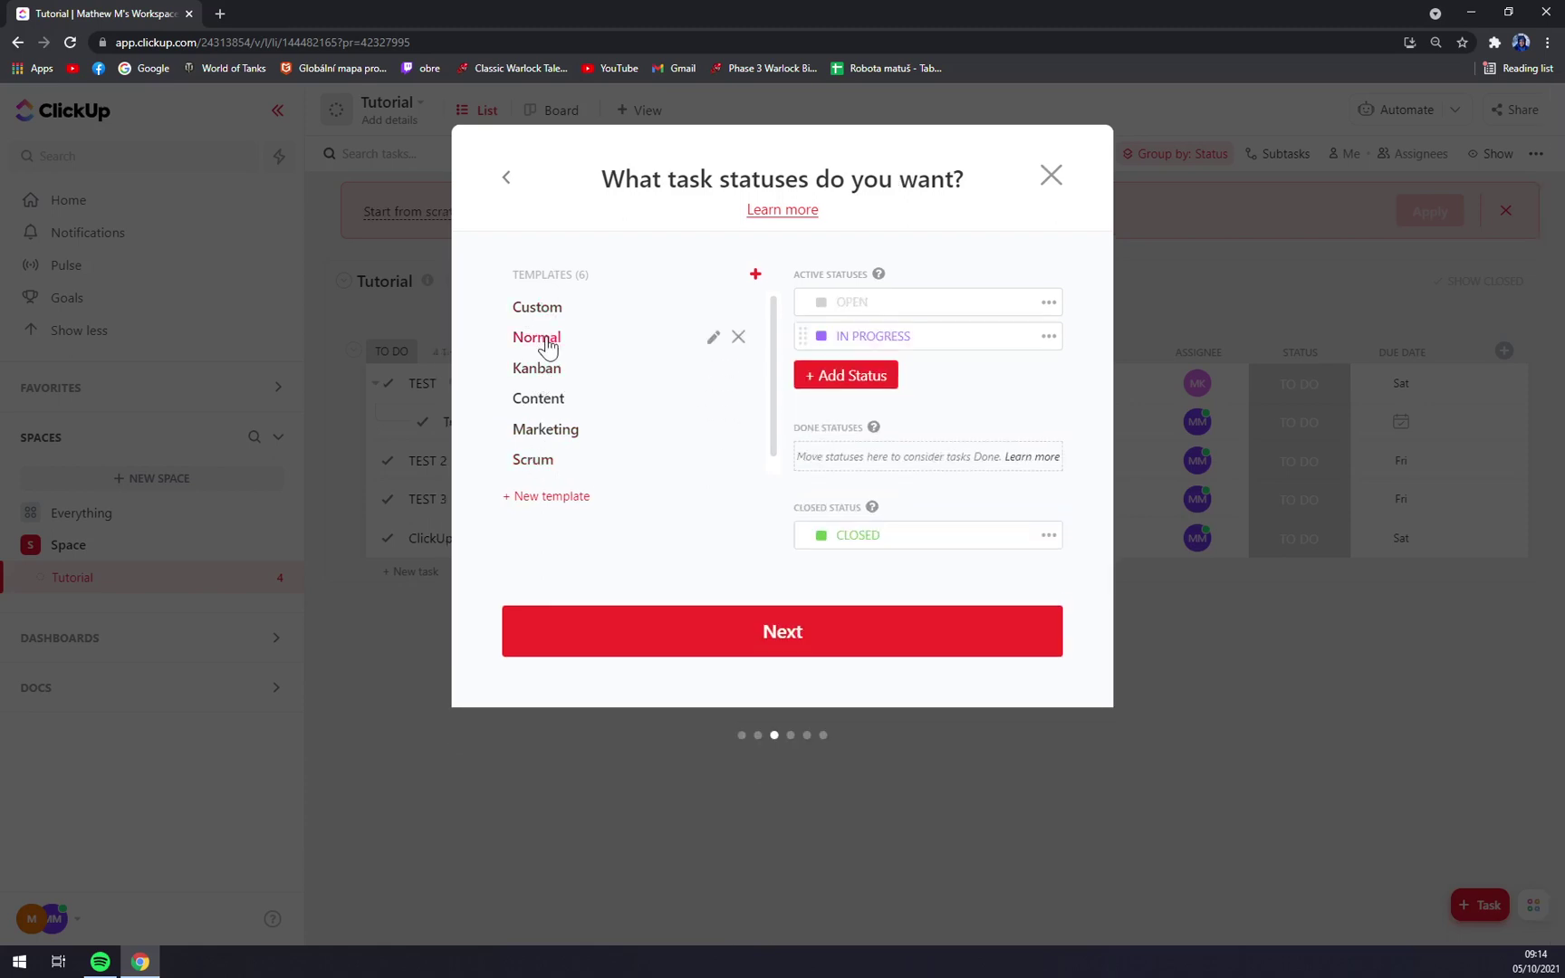
click(543, 317)
click(547, 345)
click(542, 374)
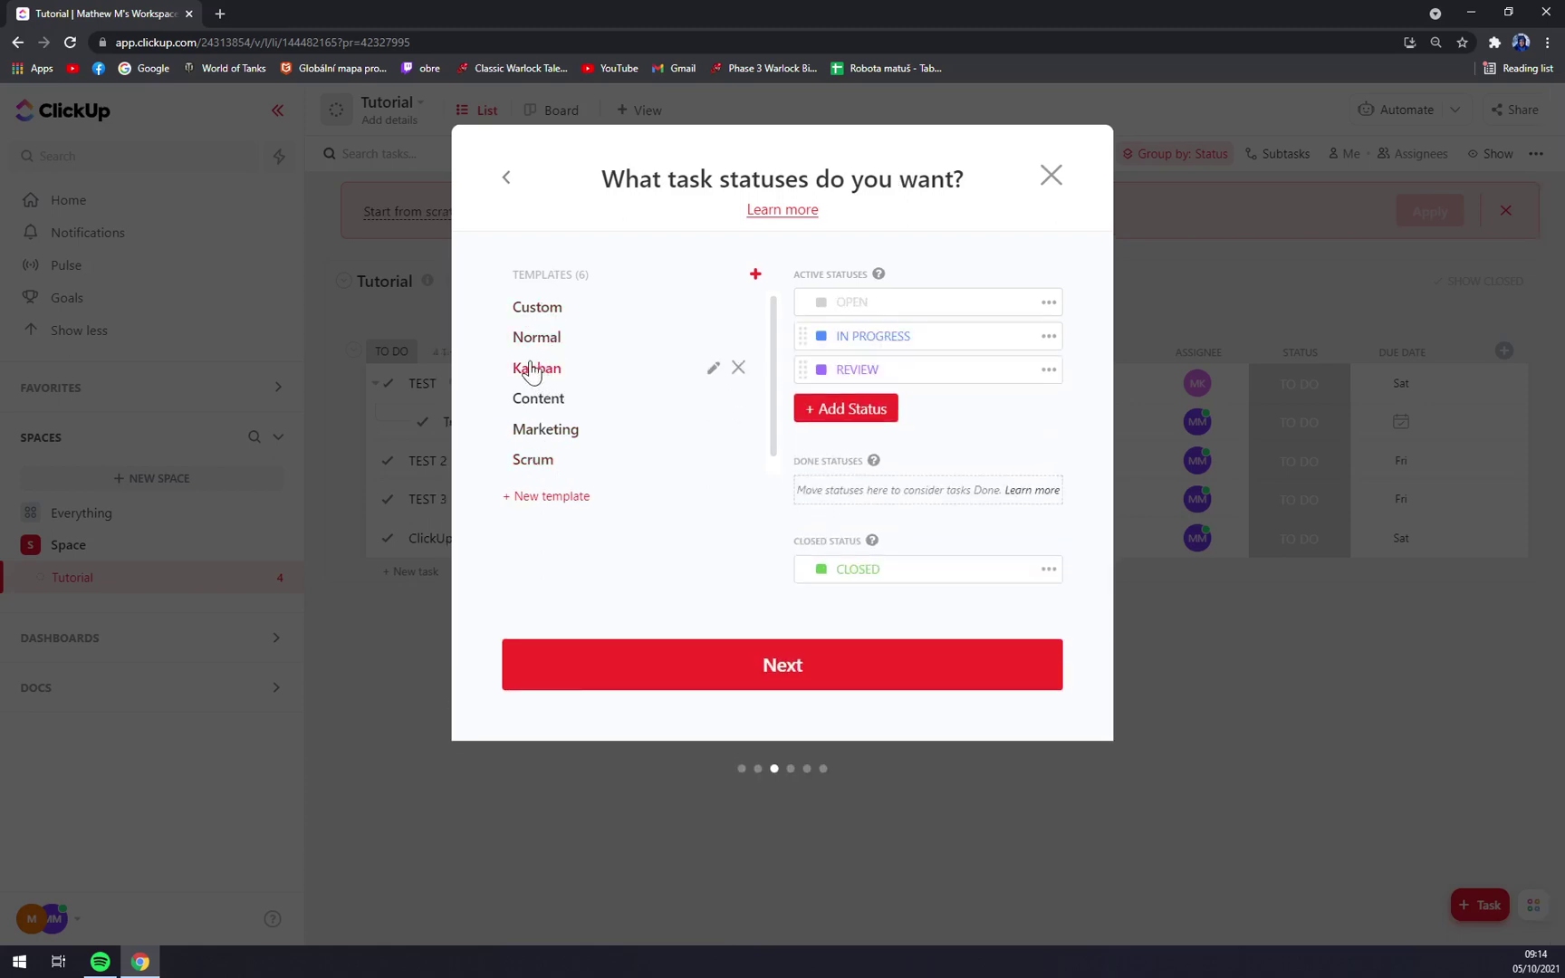
click(541, 308)
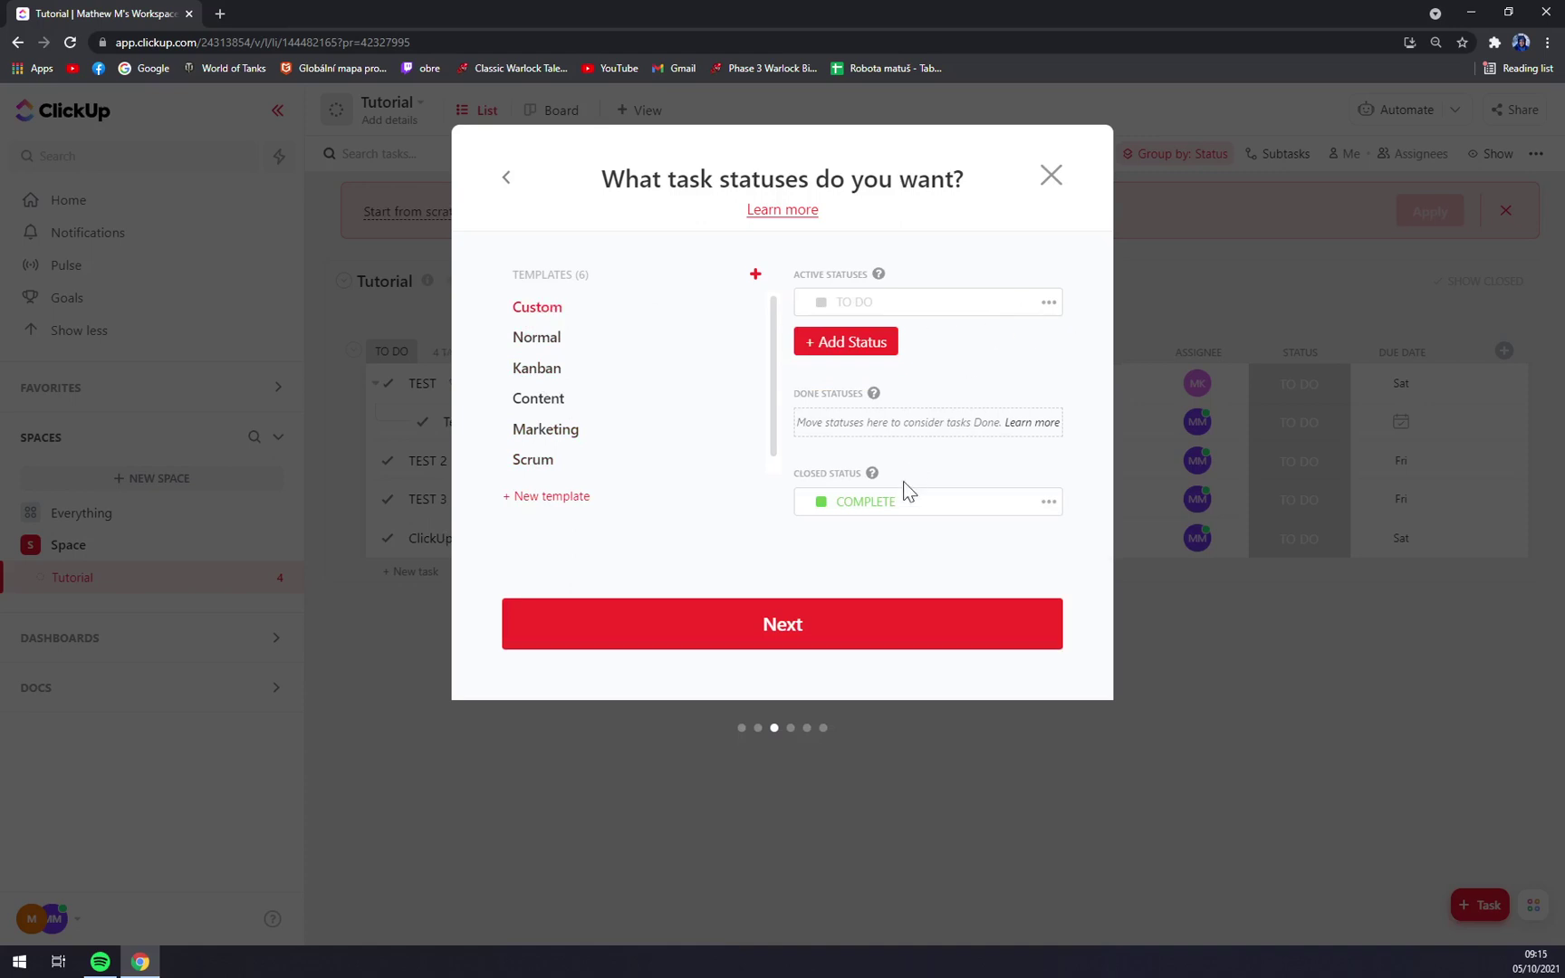
- Add a DONE active status alongside TO DO and the closed COMPLETE status
click(892, 504)
click(1048, 502)
click(854, 302)
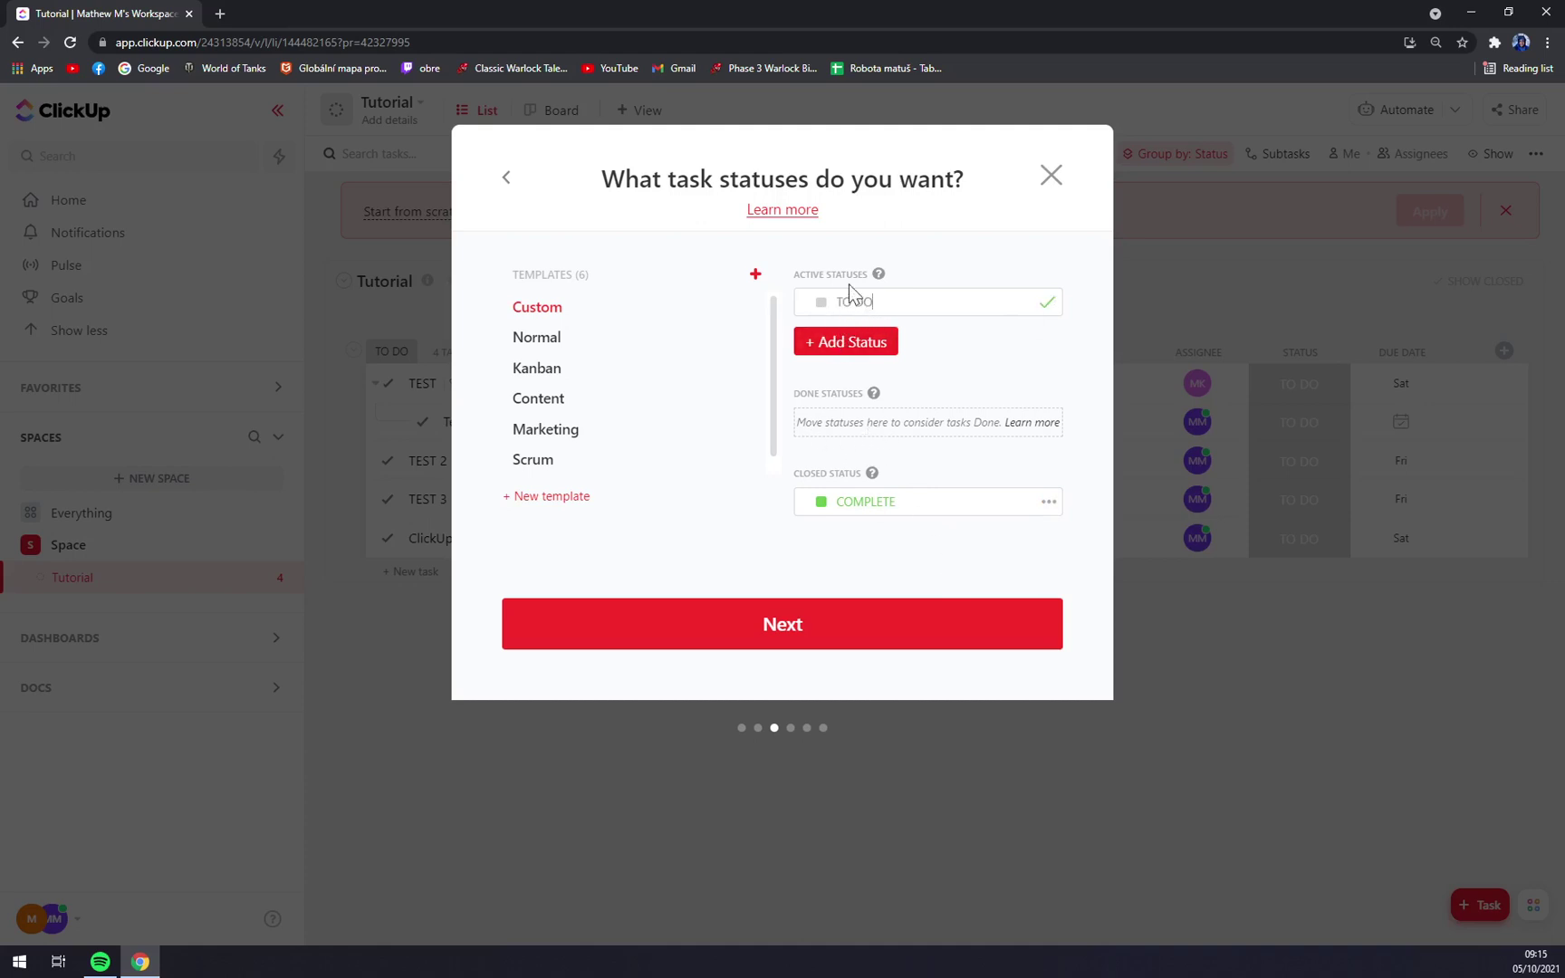
click(848, 347)
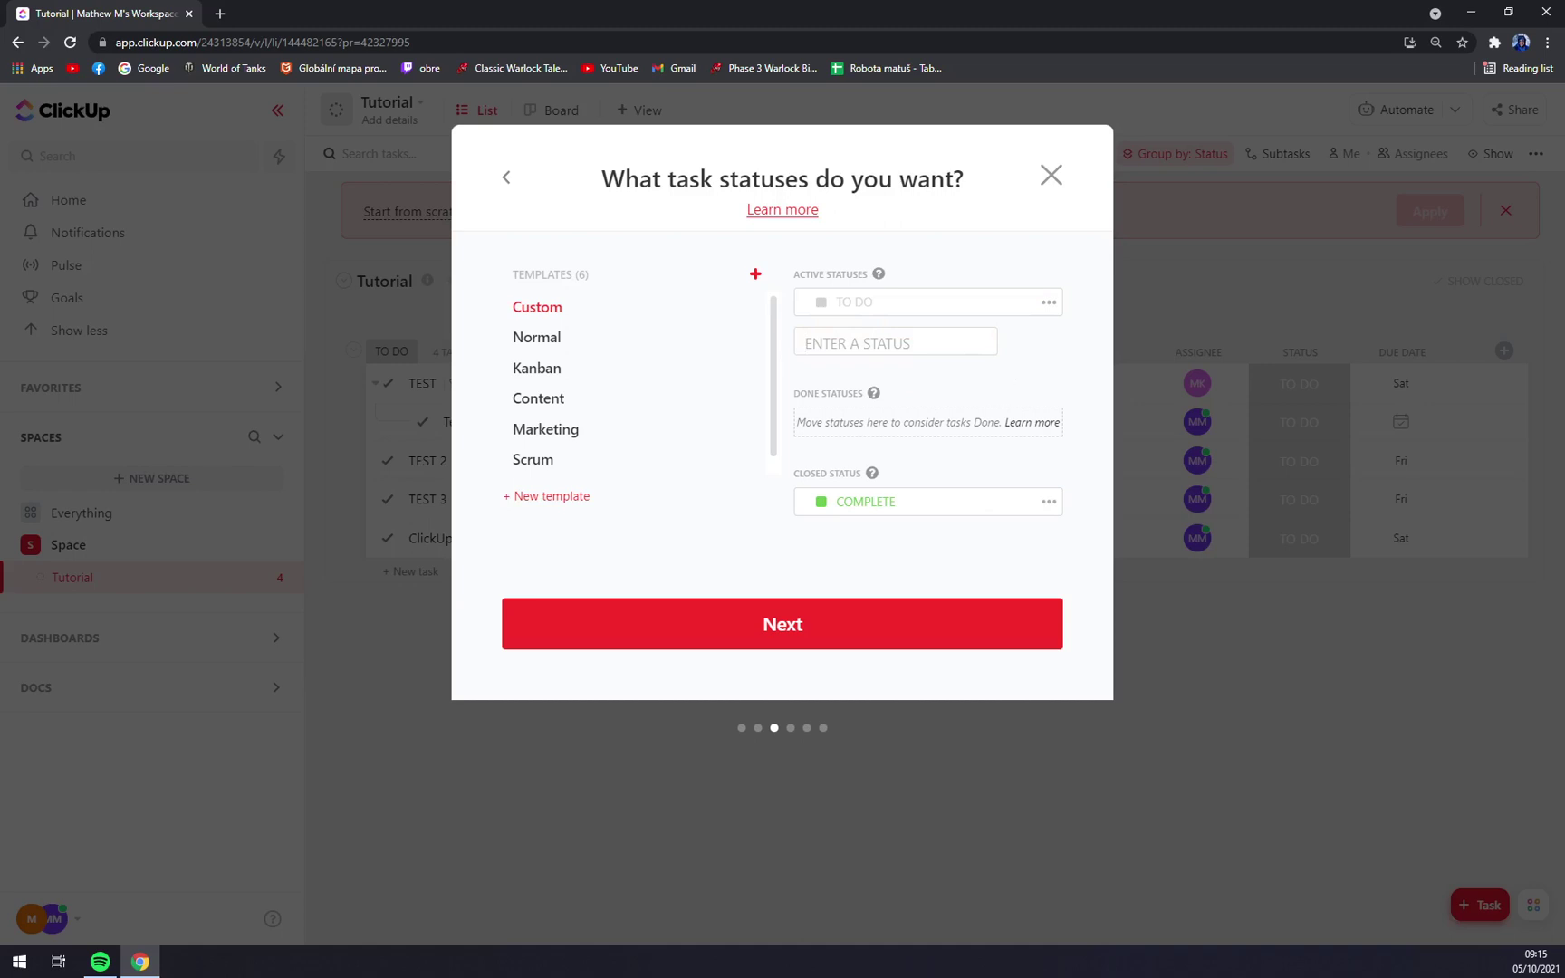
text(DONE)
key(Return)
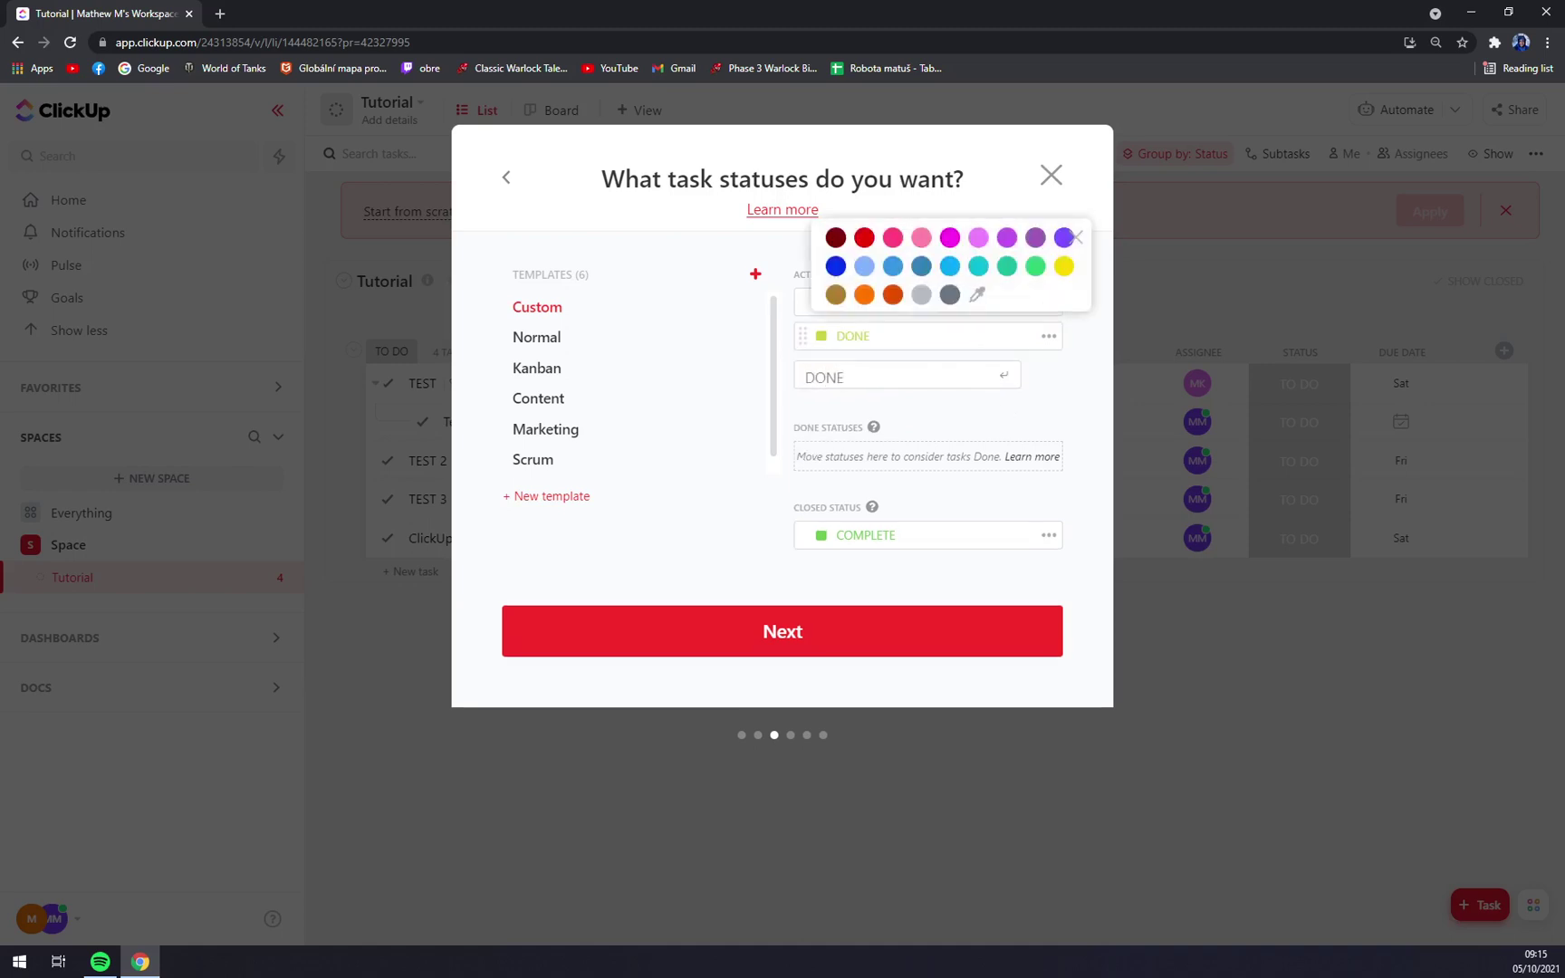
- Colour the DONE status light blue and TO DO red
click(864, 266)
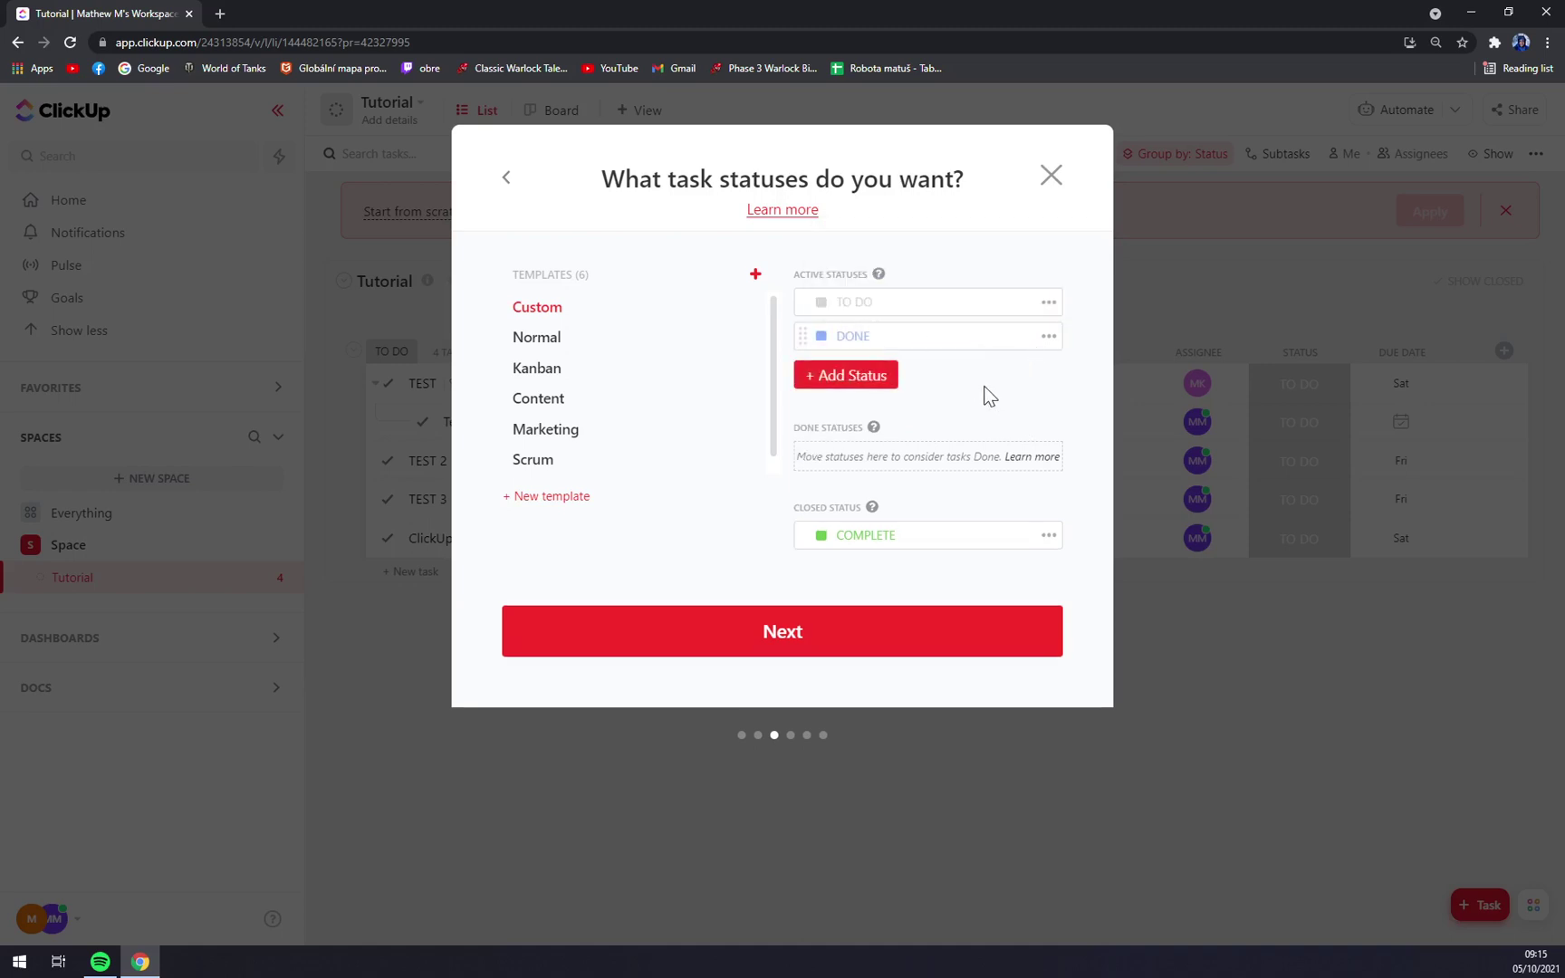
click(820, 302)
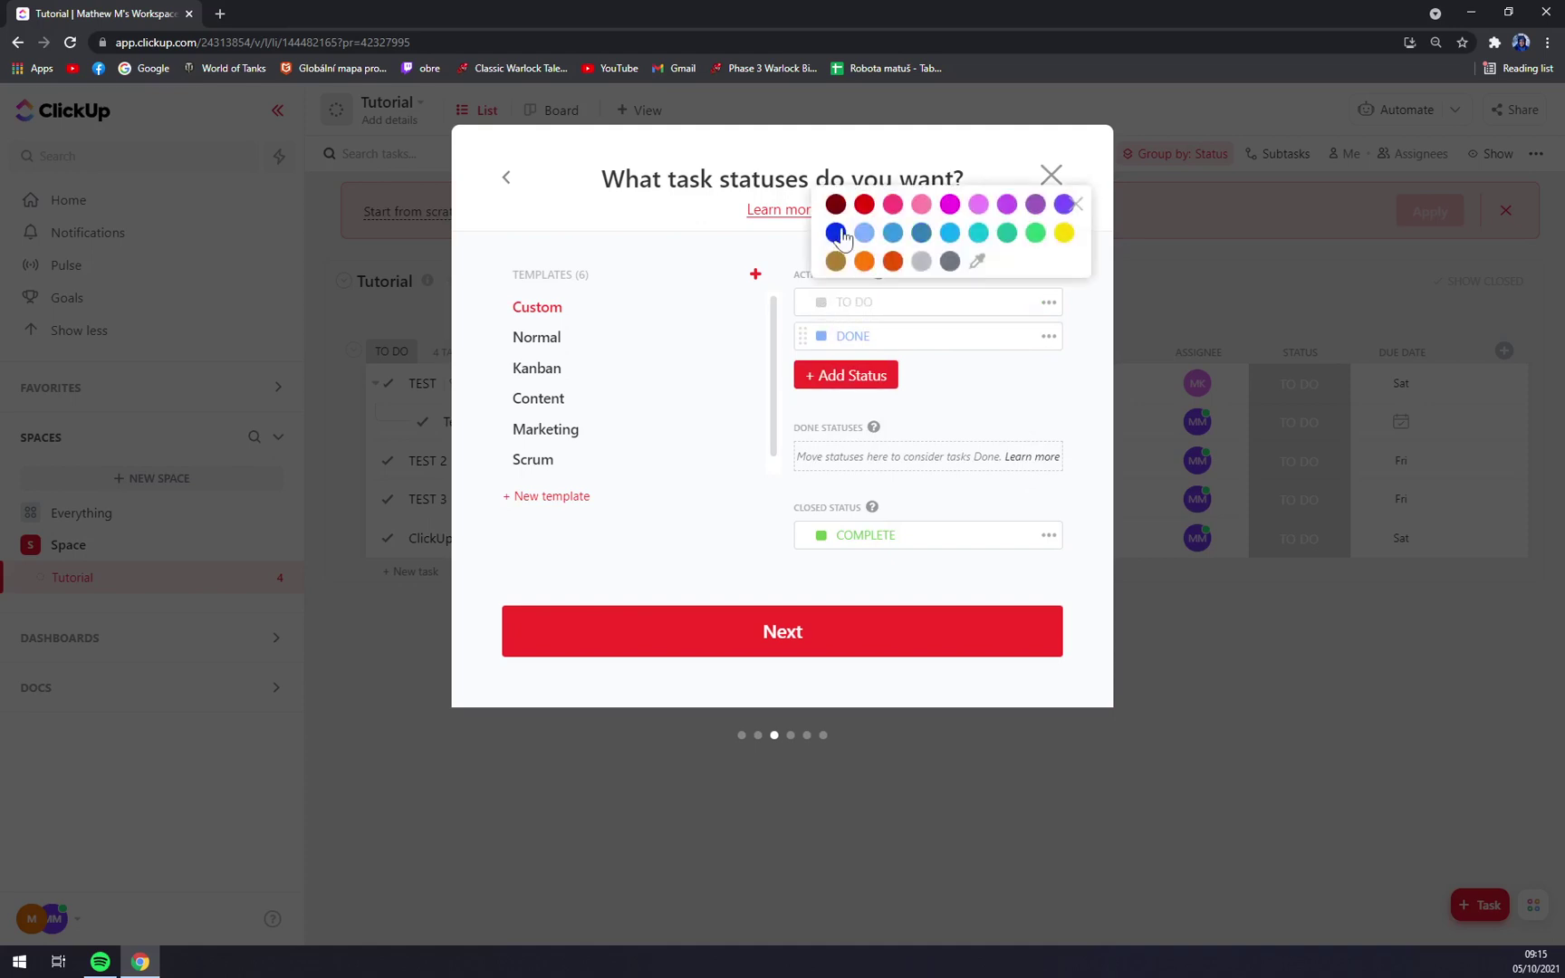
click(863, 204)
click(958, 410)
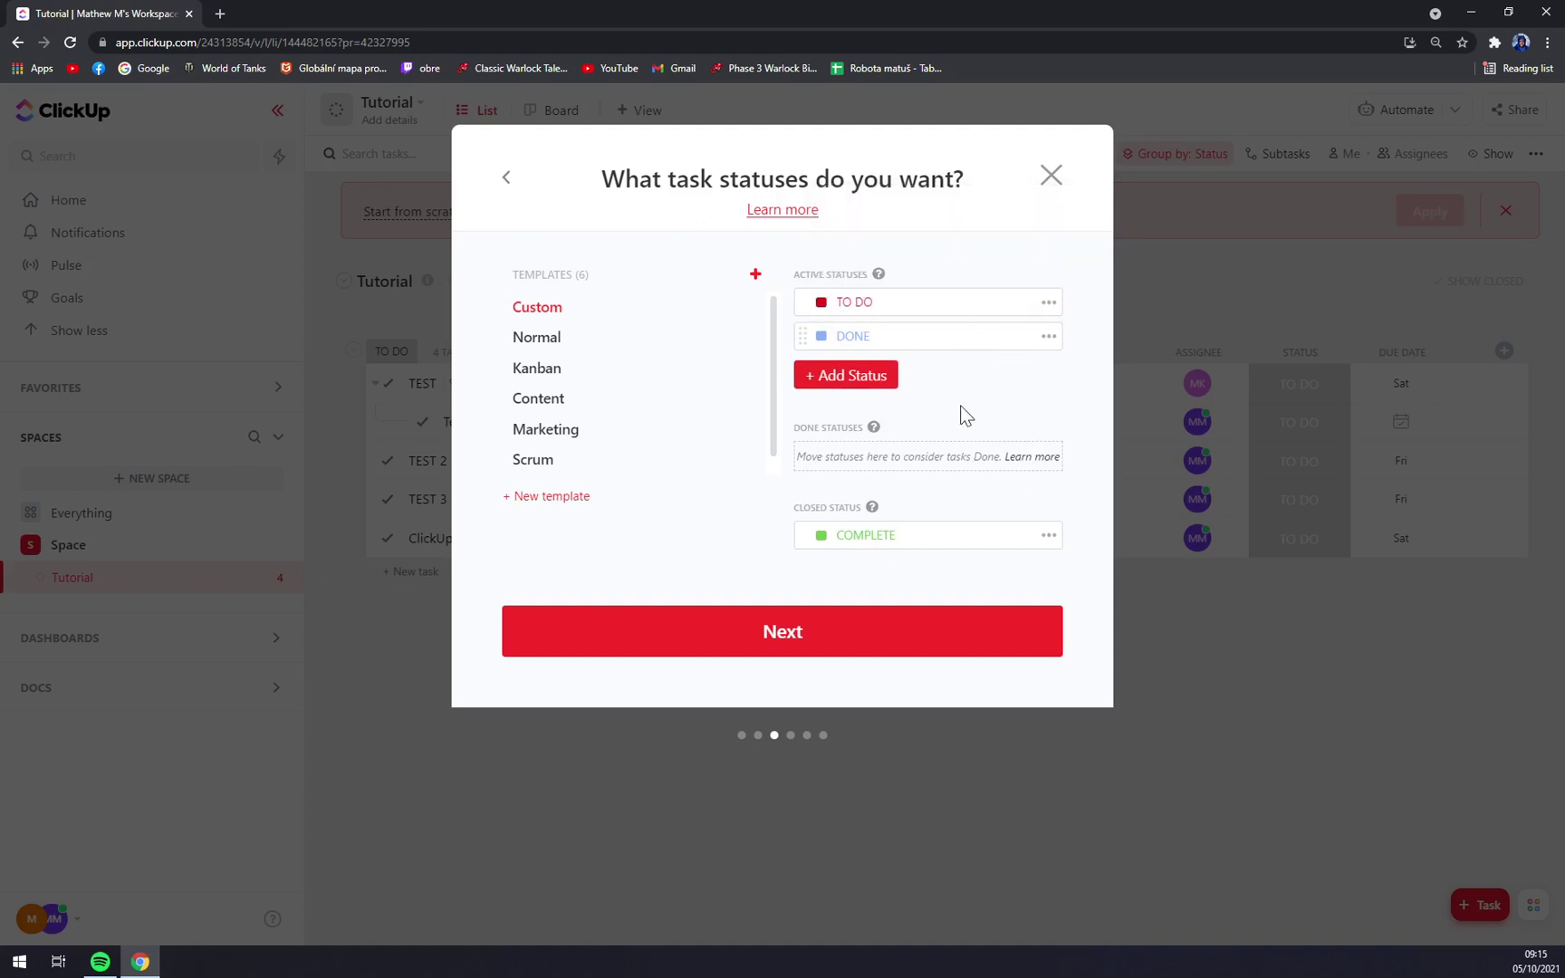
click(809, 634)
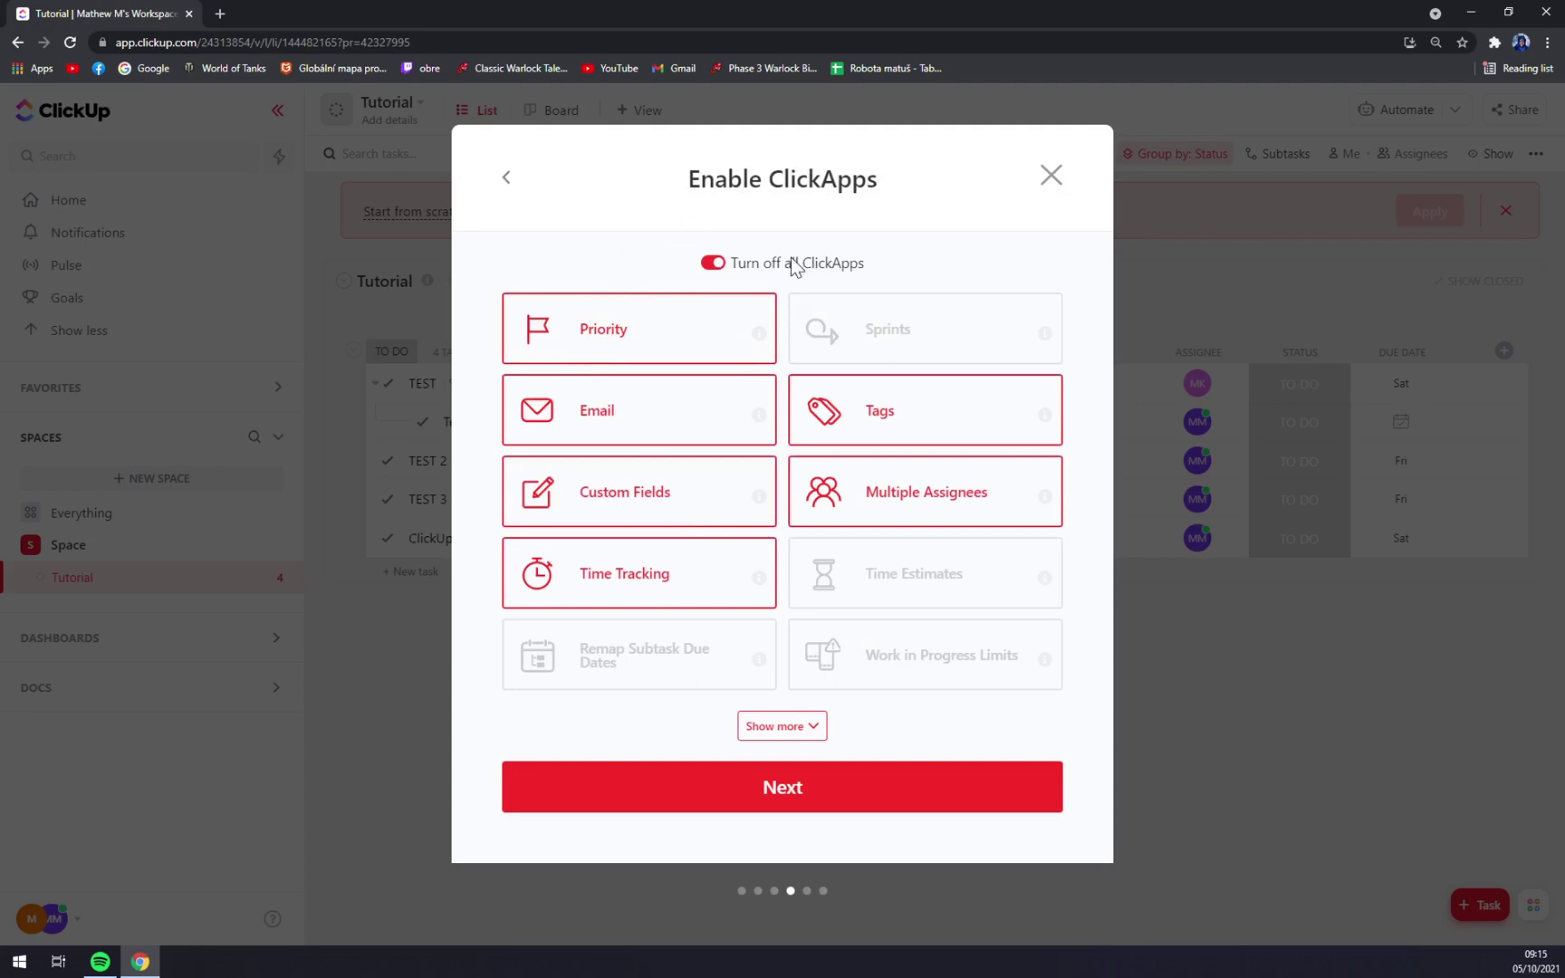
- Leave all ClickApps turned on for the space after toggling them off and on
click(716, 263)
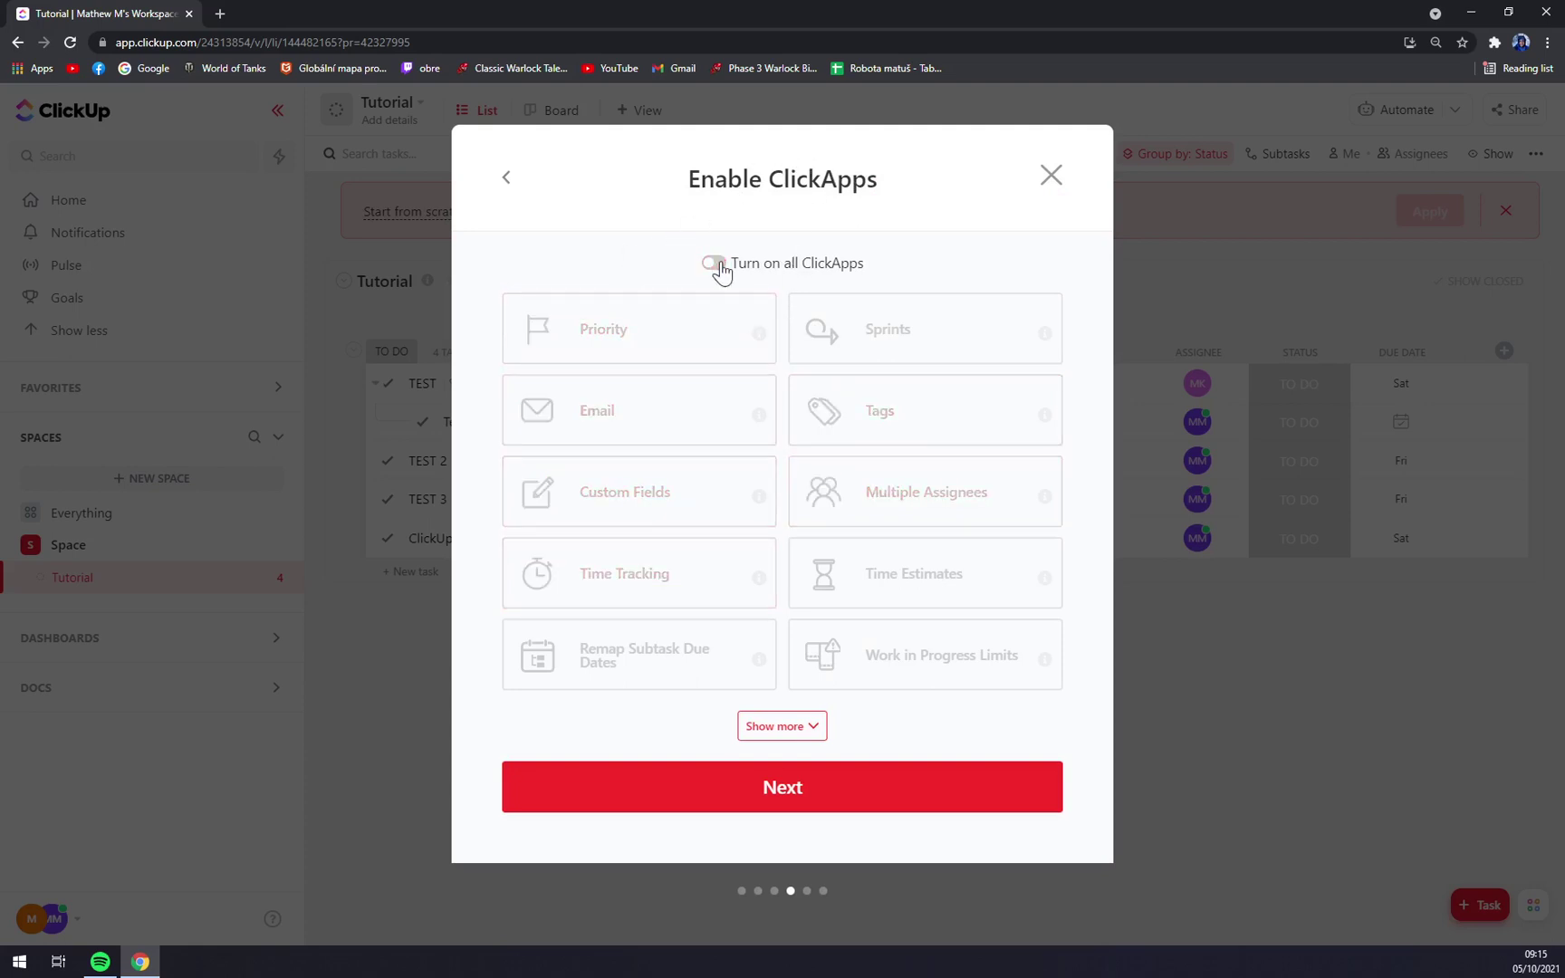
click(716, 263)
click(713, 264)
click(715, 264)
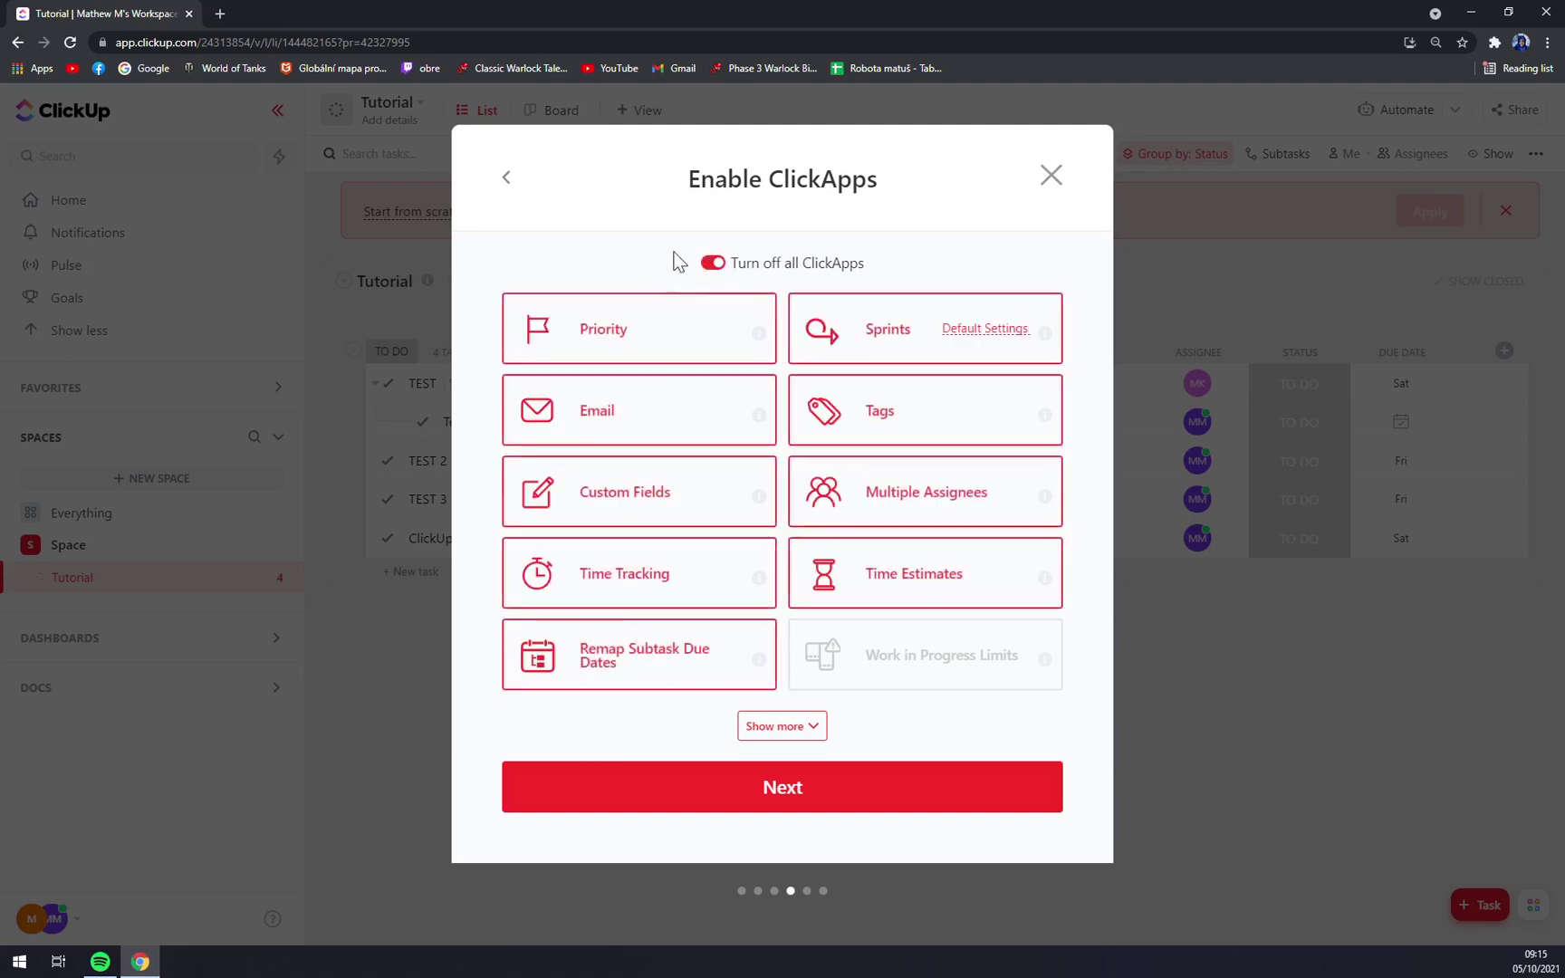
- Check the default view templates, keep List and Board as required views, and open the review summary
click(810, 787)
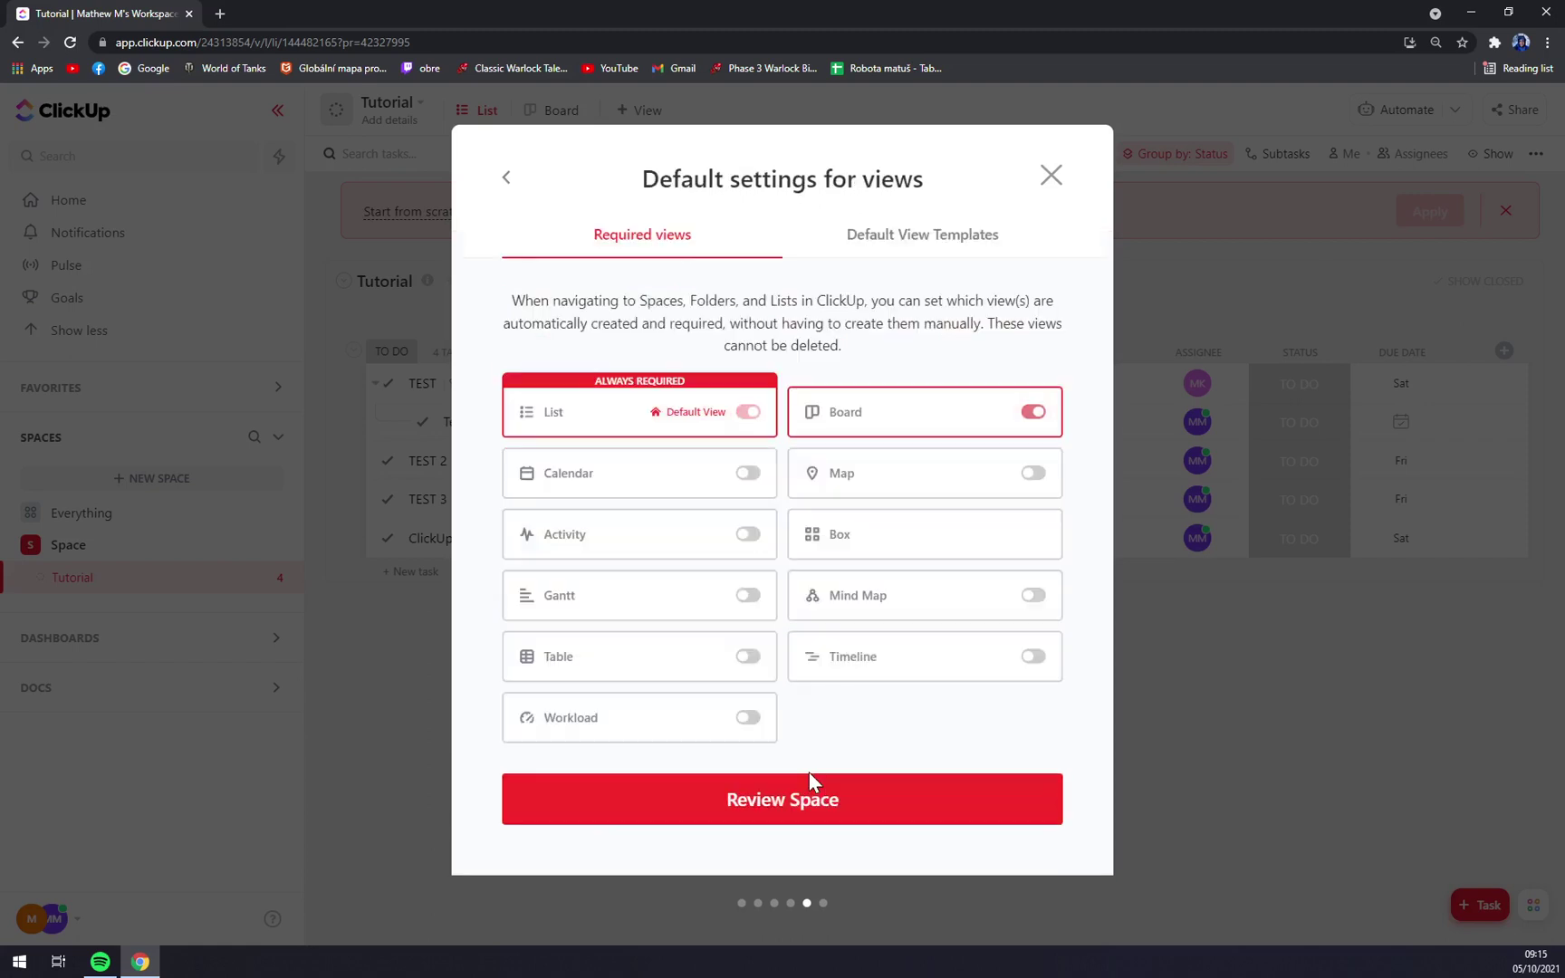
click(907, 241)
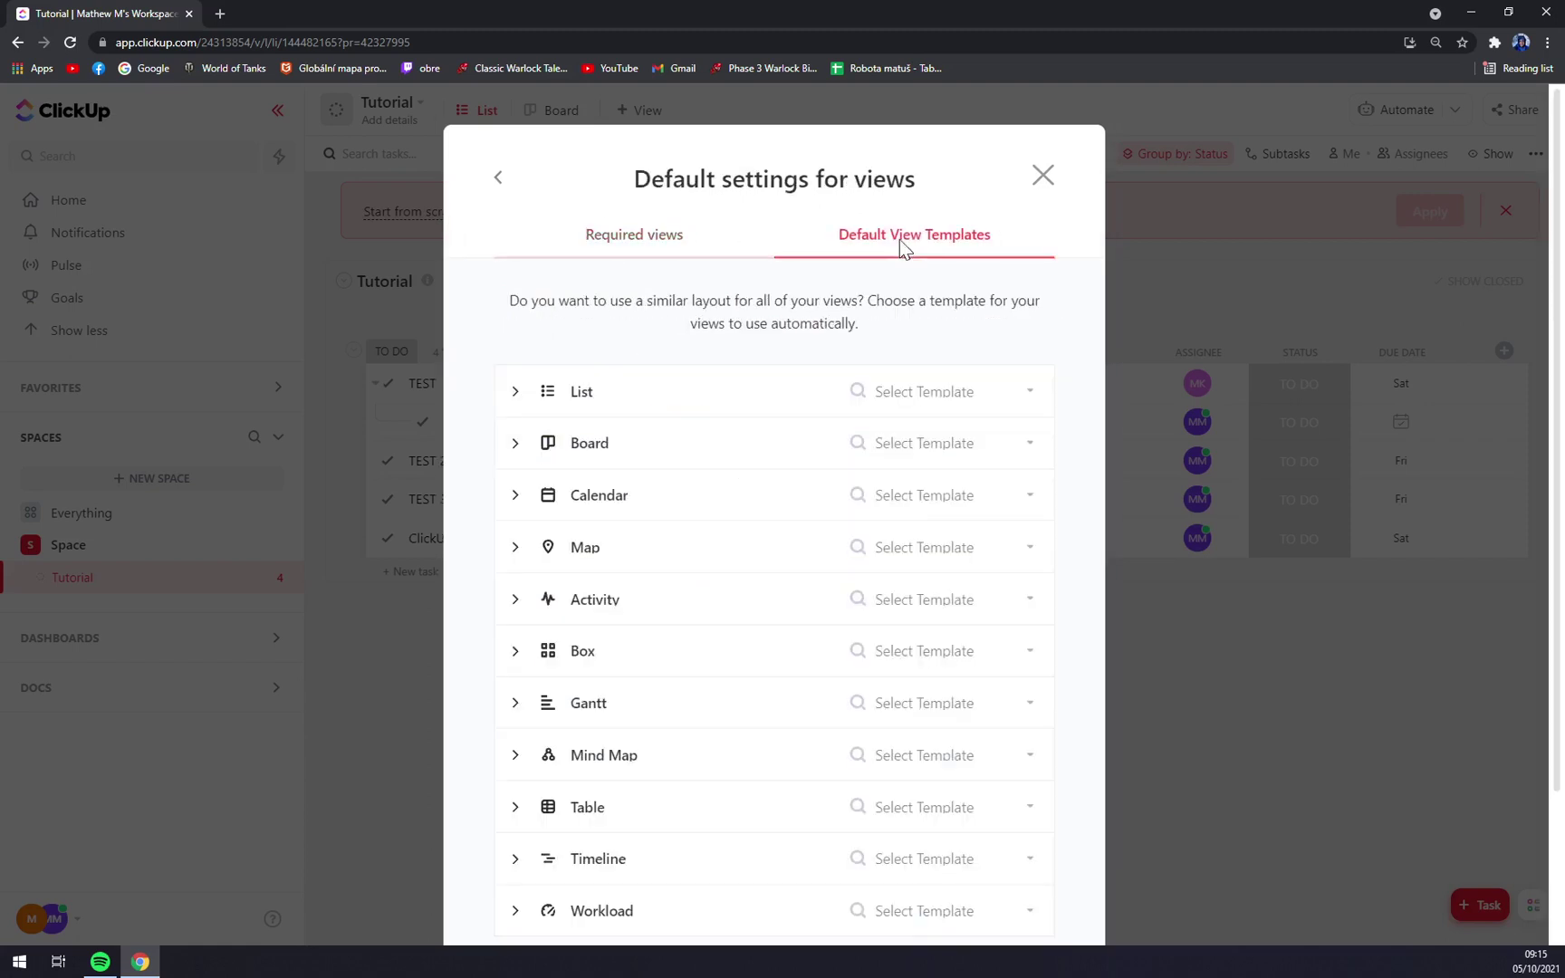
click(649, 246)
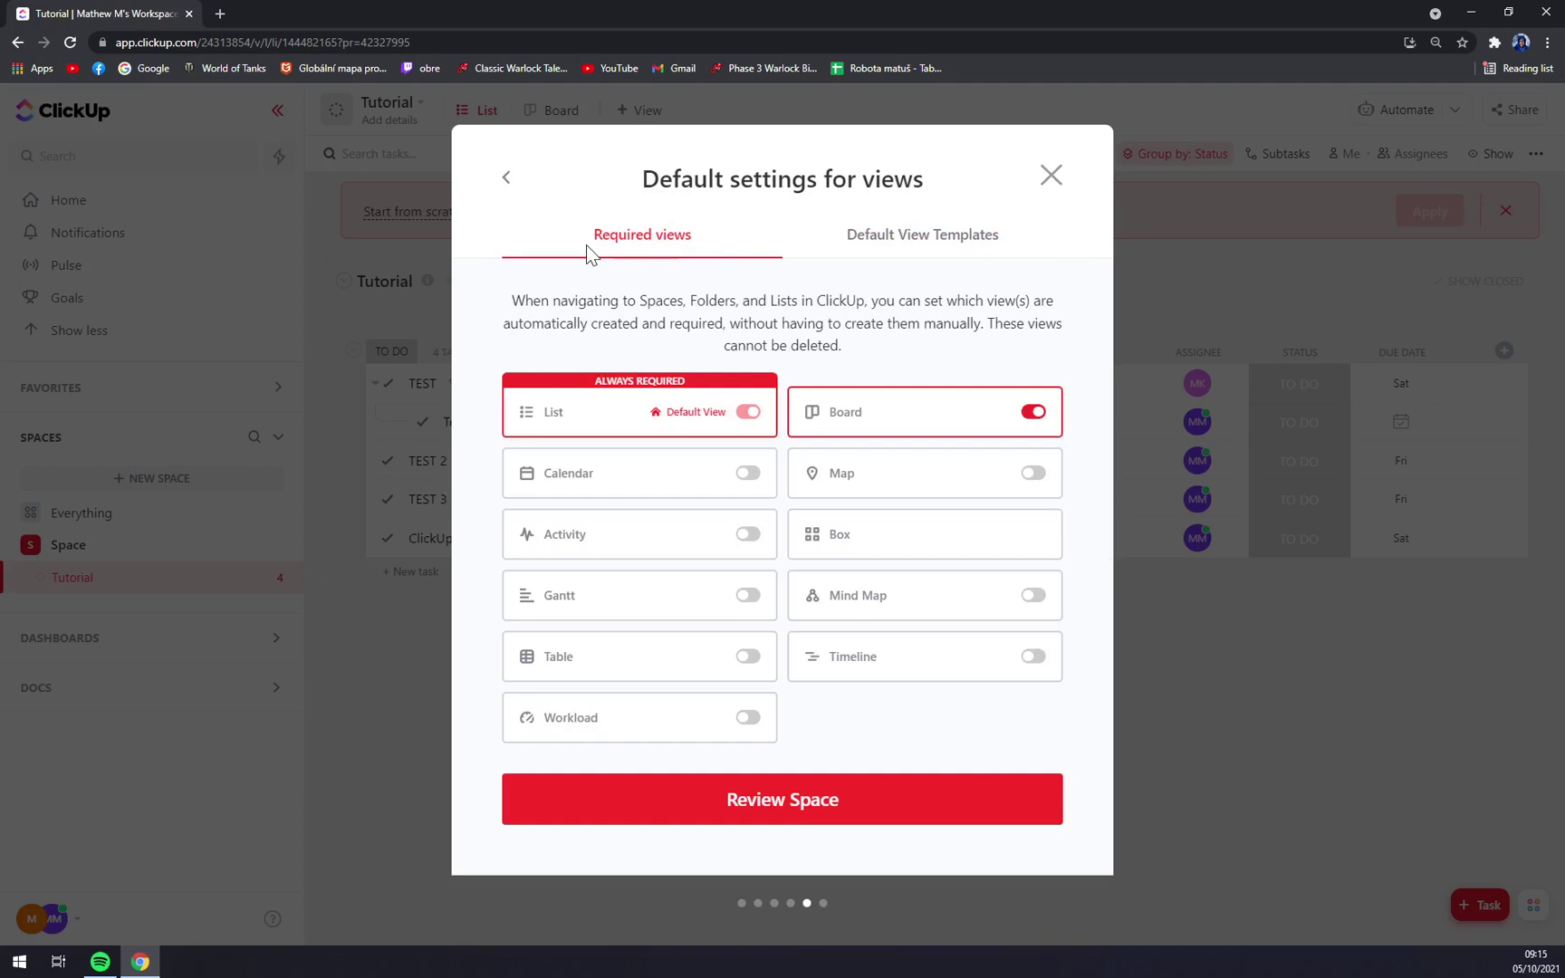
click(790, 814)
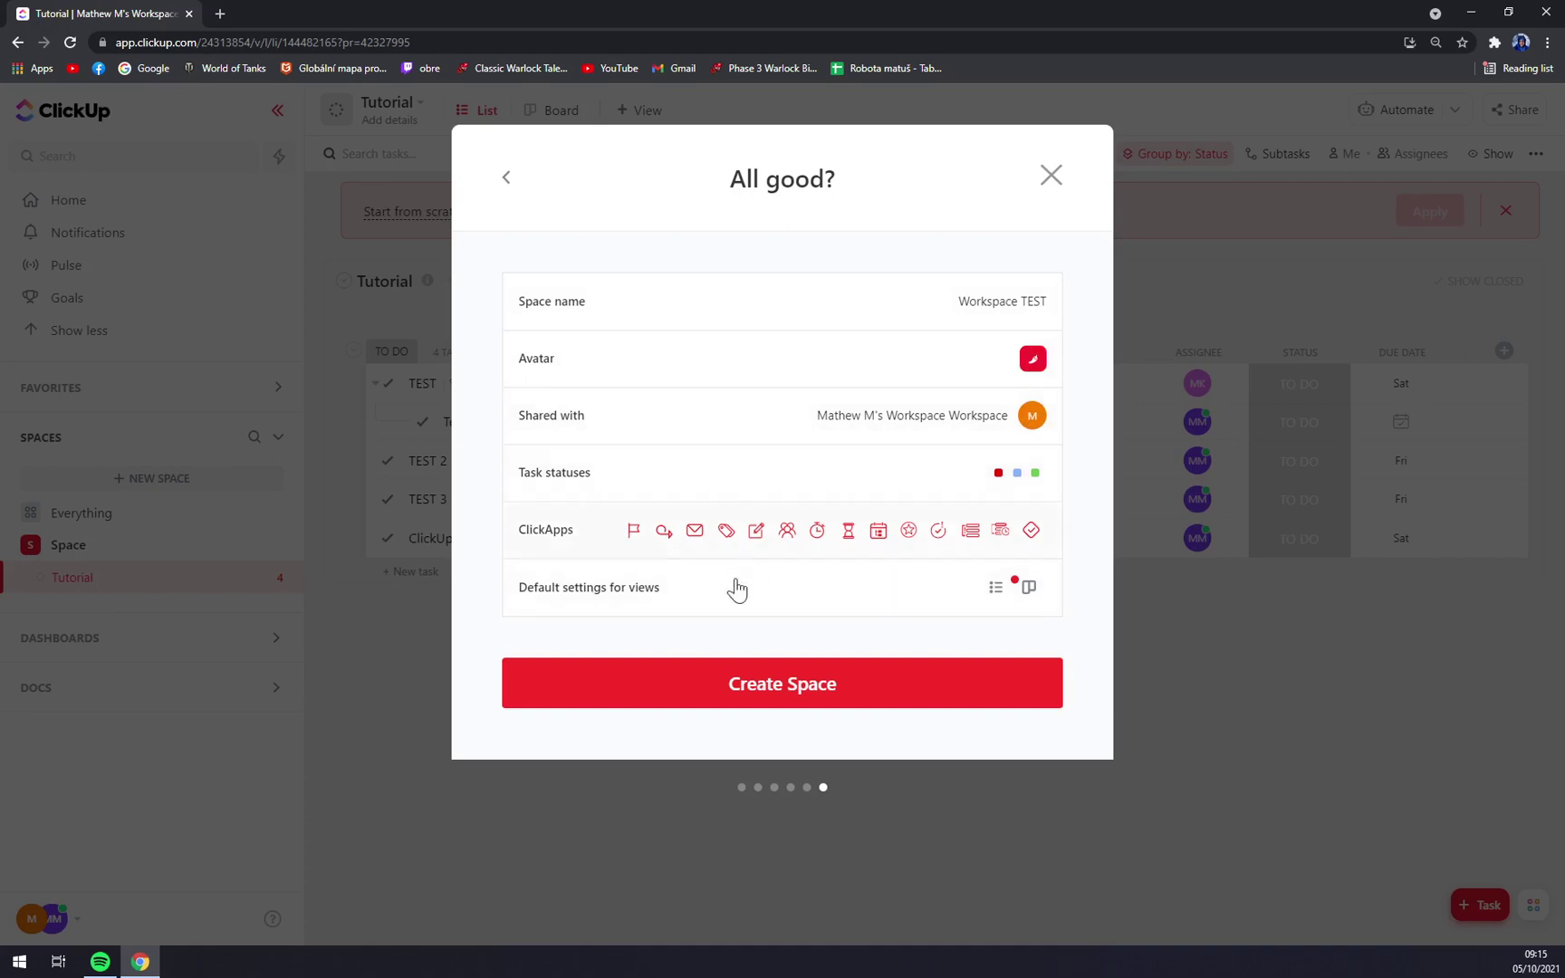
- Create Workspace TEST and inspect the List's settings menu and inherited properties
click(796, 702)
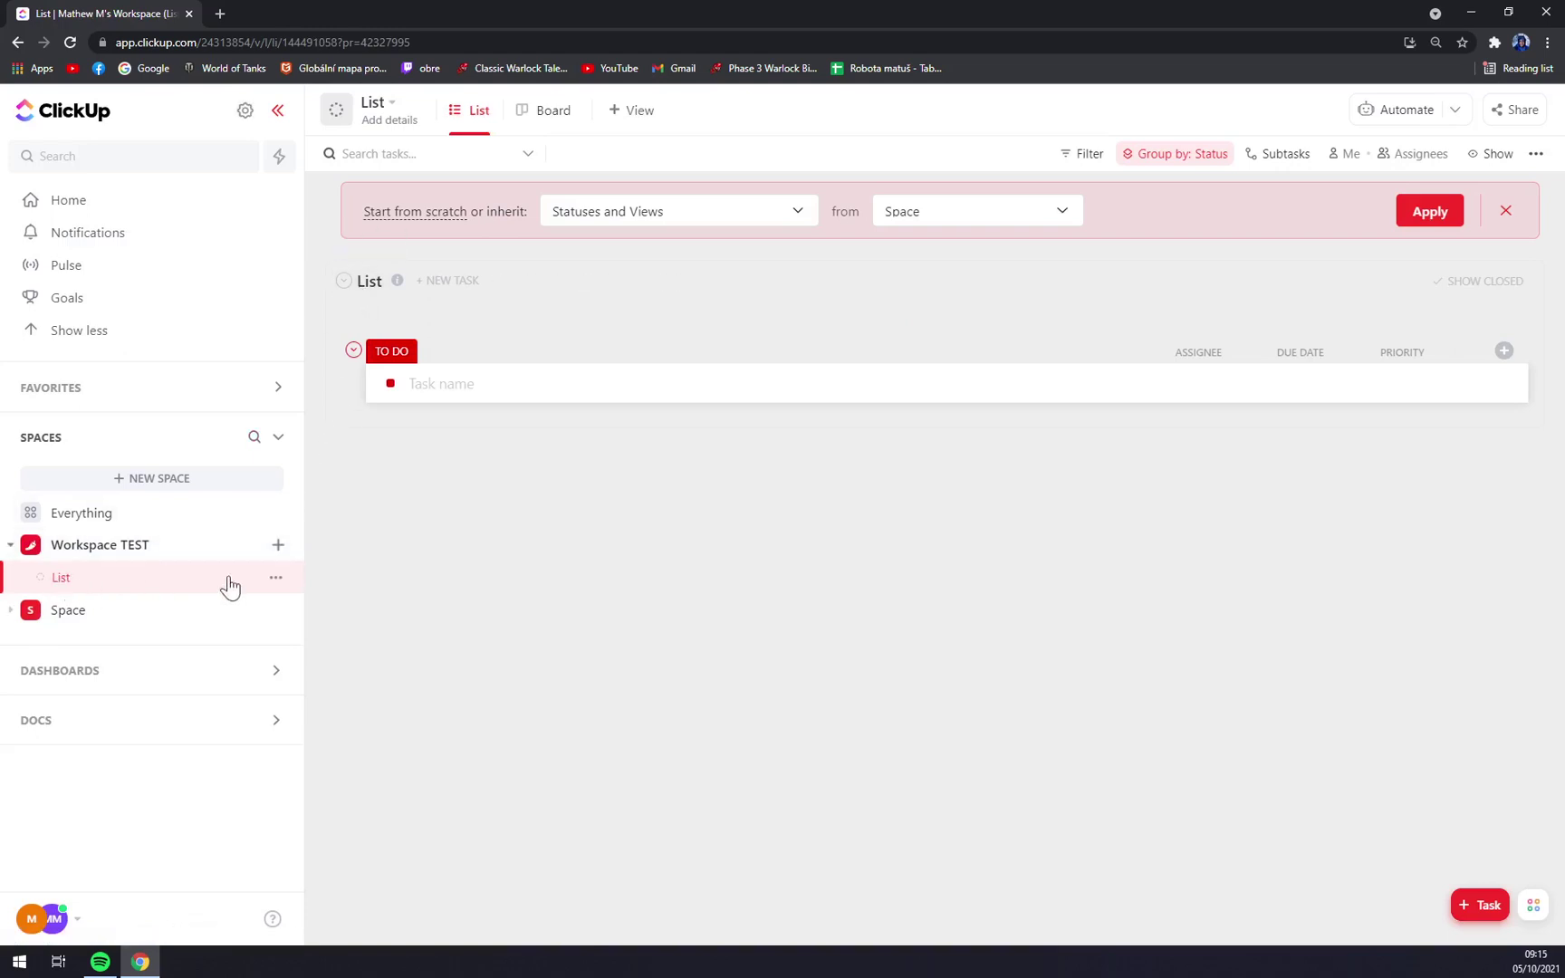
click(276, 579)
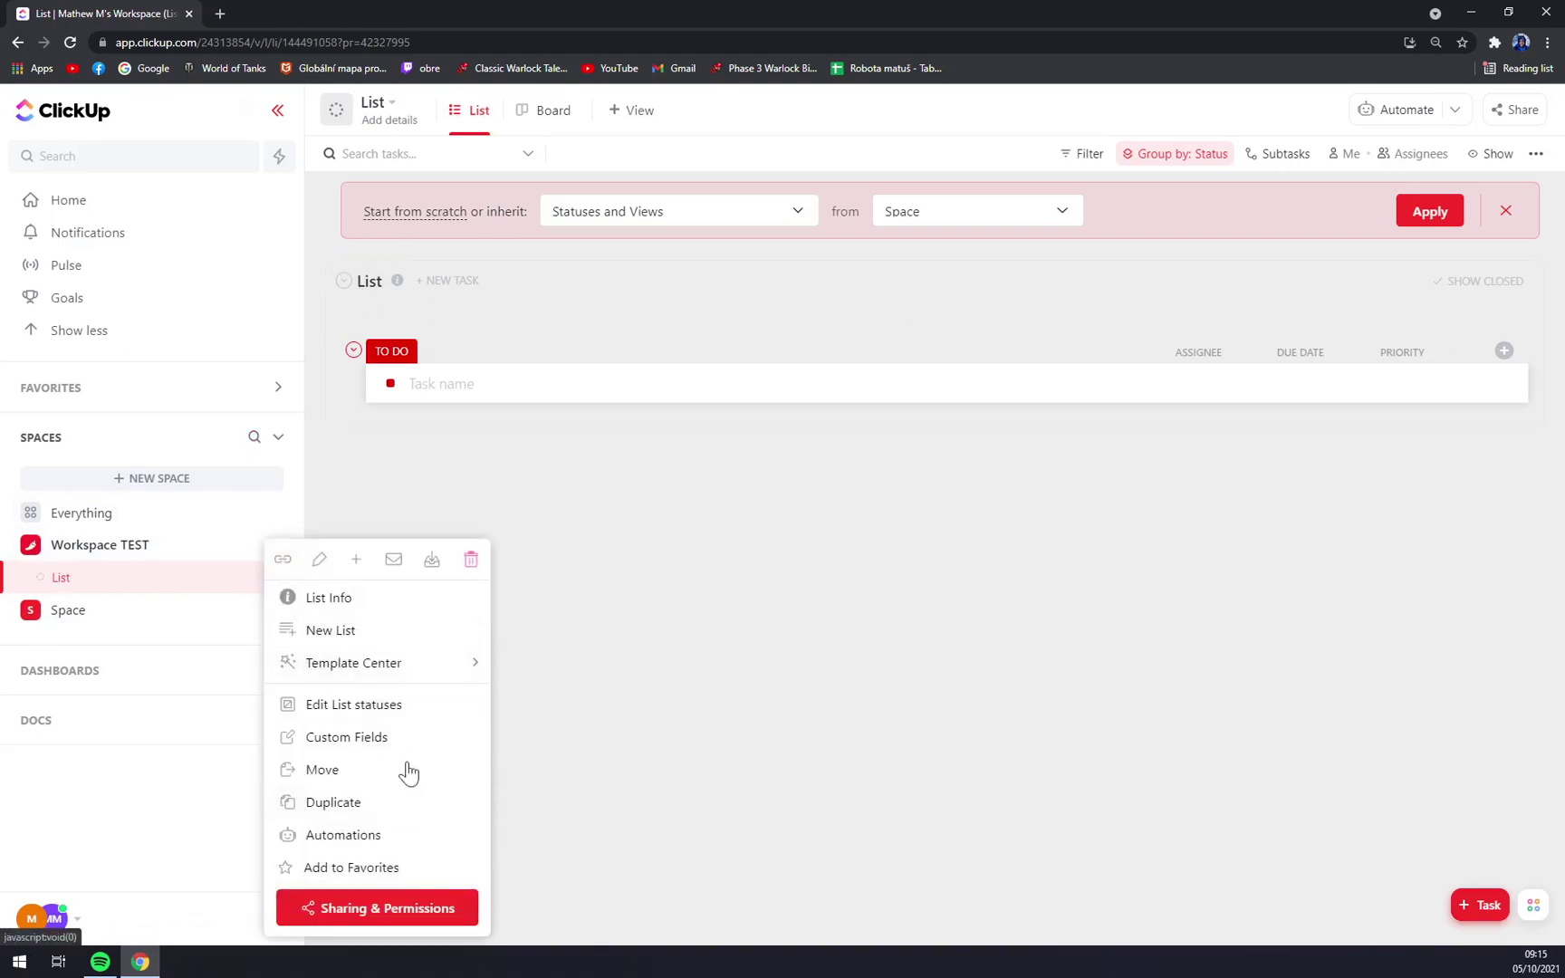
click(779, 556)
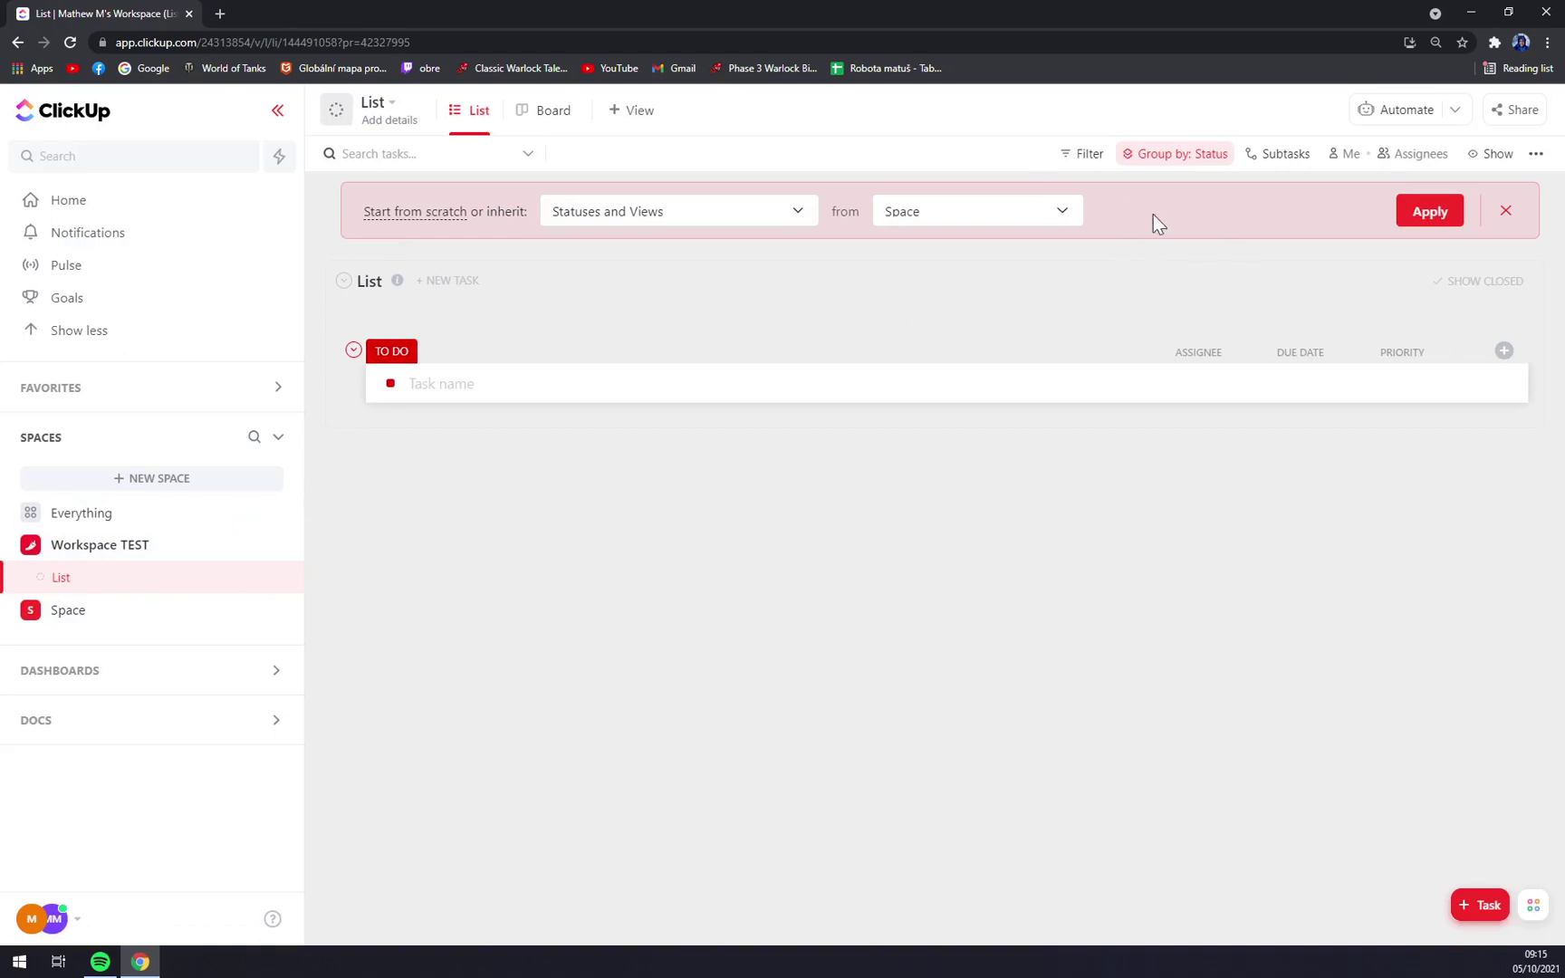
click(643, 215)
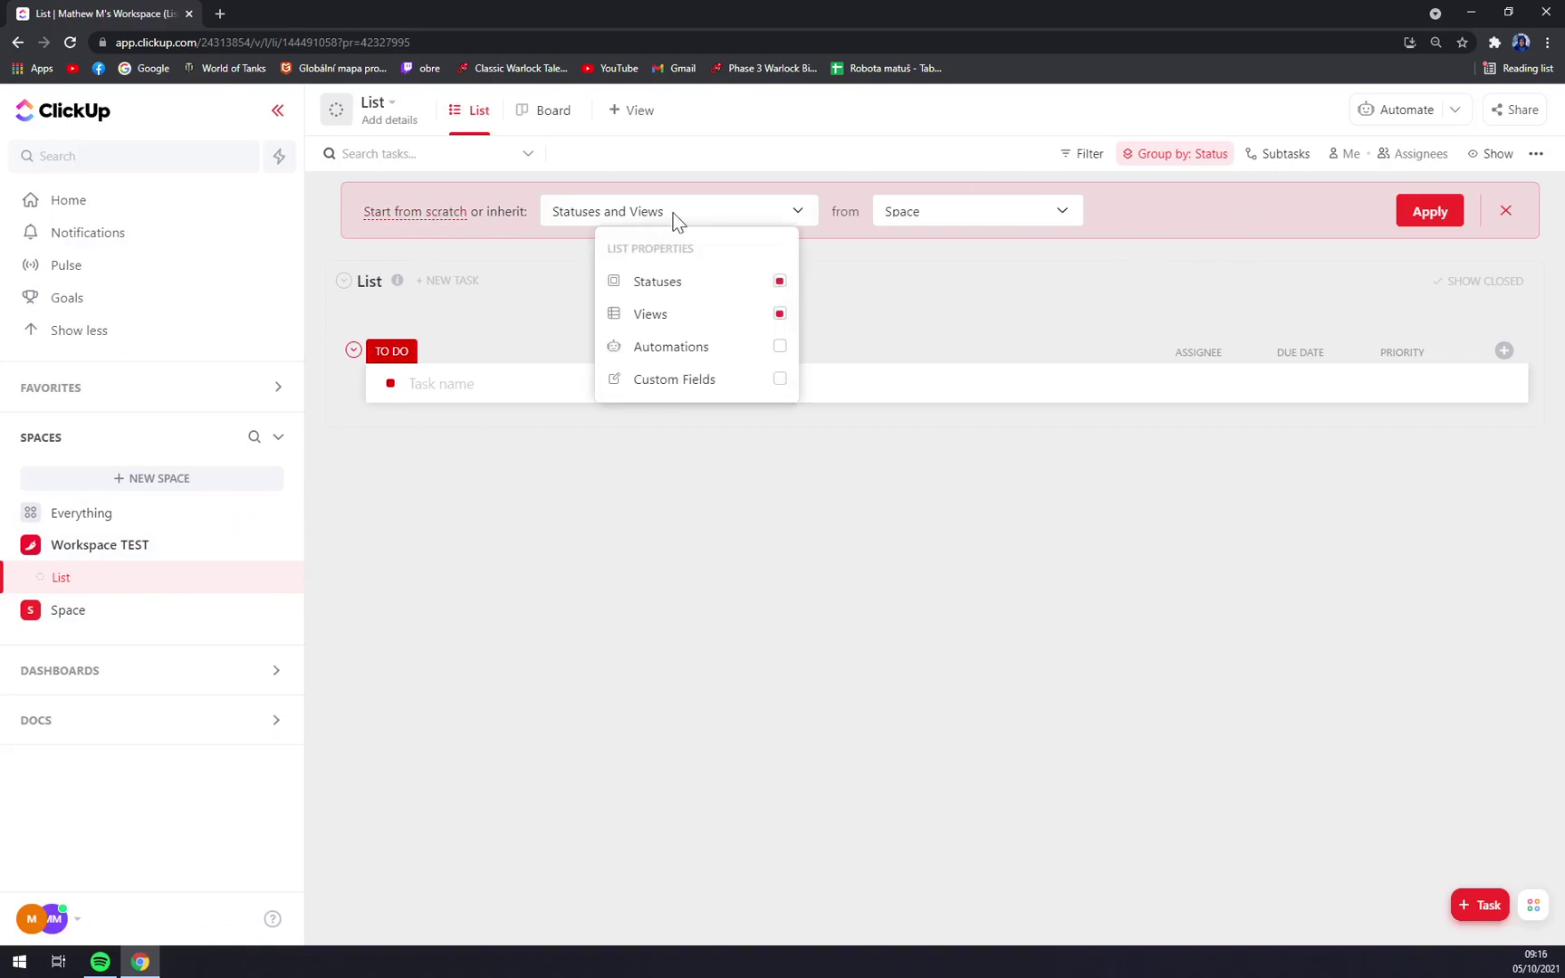
click(417, 226)
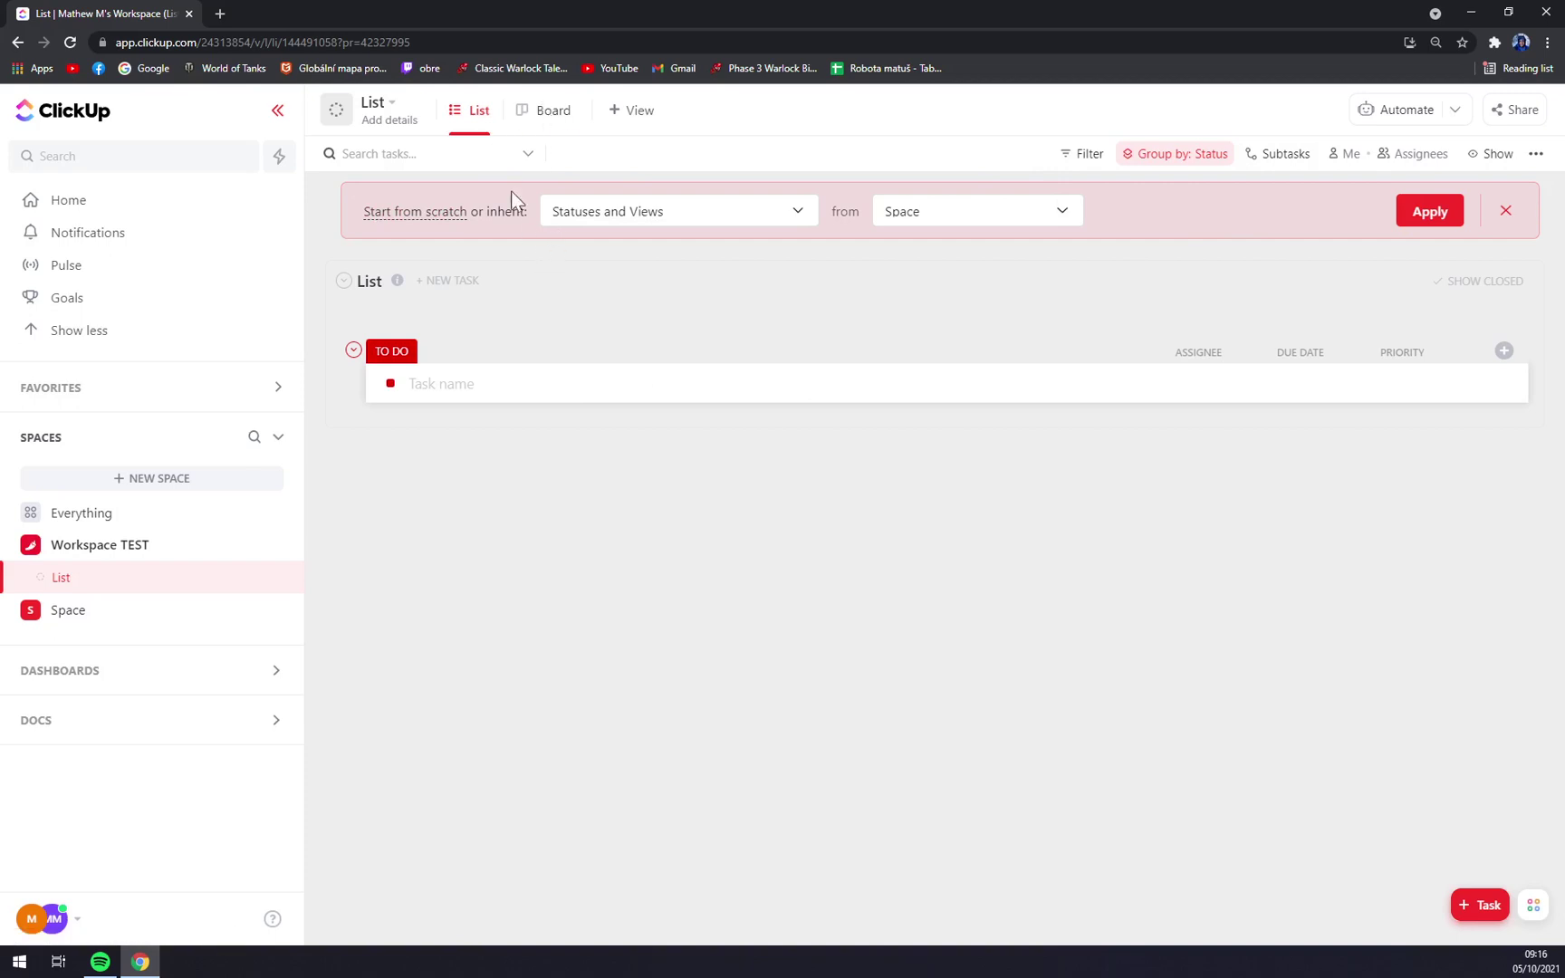
- Switch the List between Board and List layouts, ending in List view
click(554, 113)
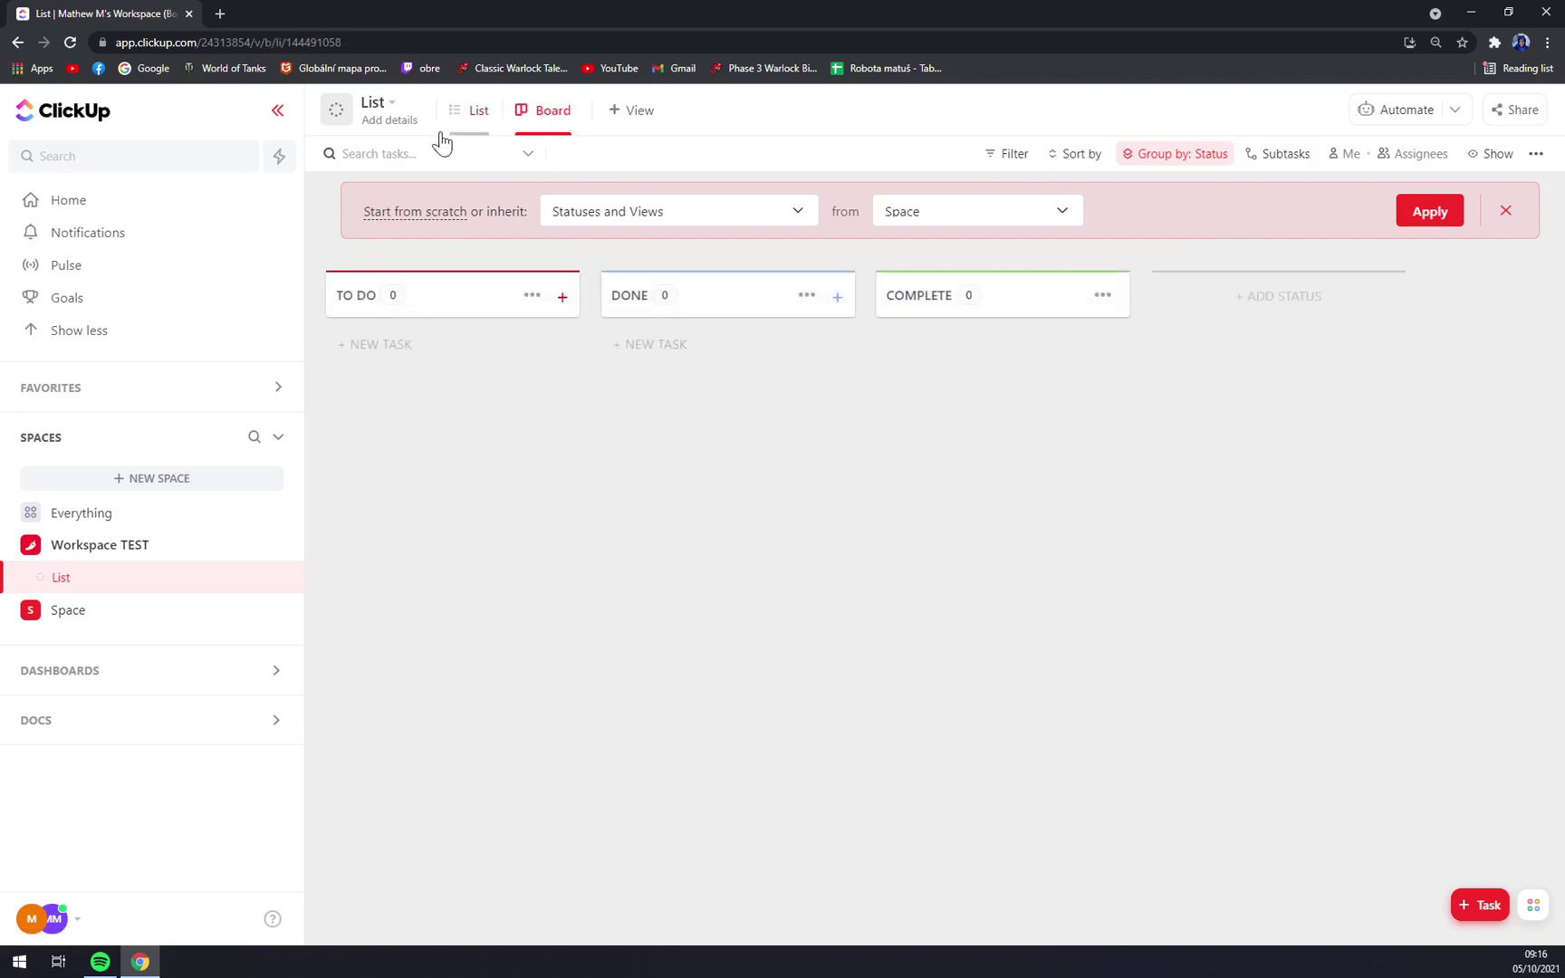
click(471, 121)
click(548, 129)
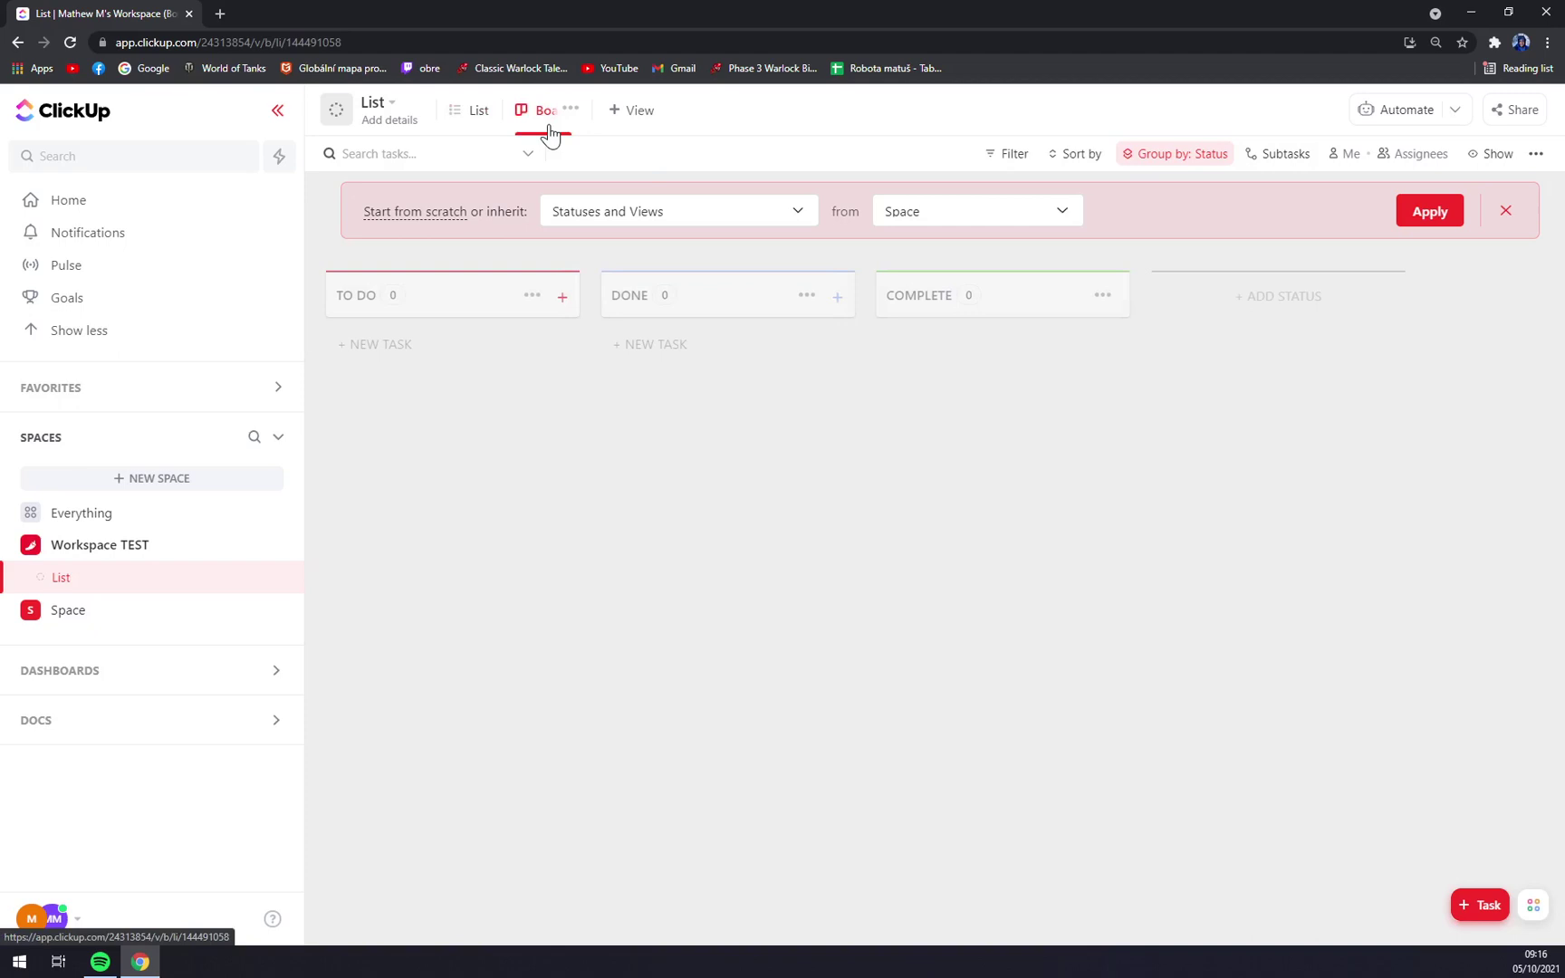
click(473, 125)
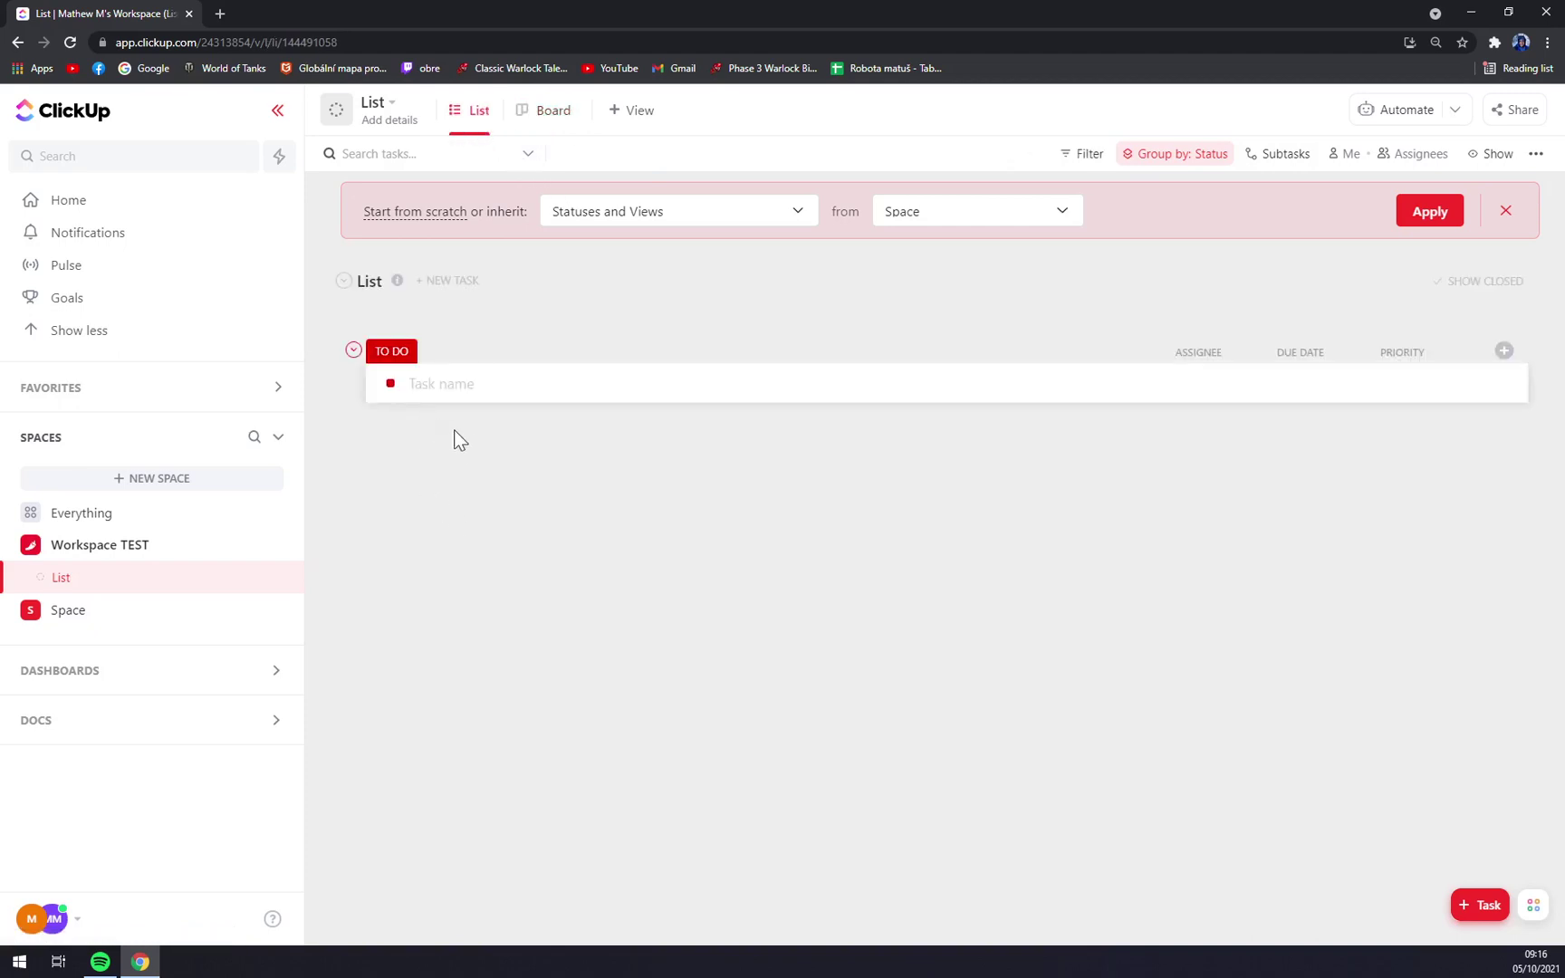